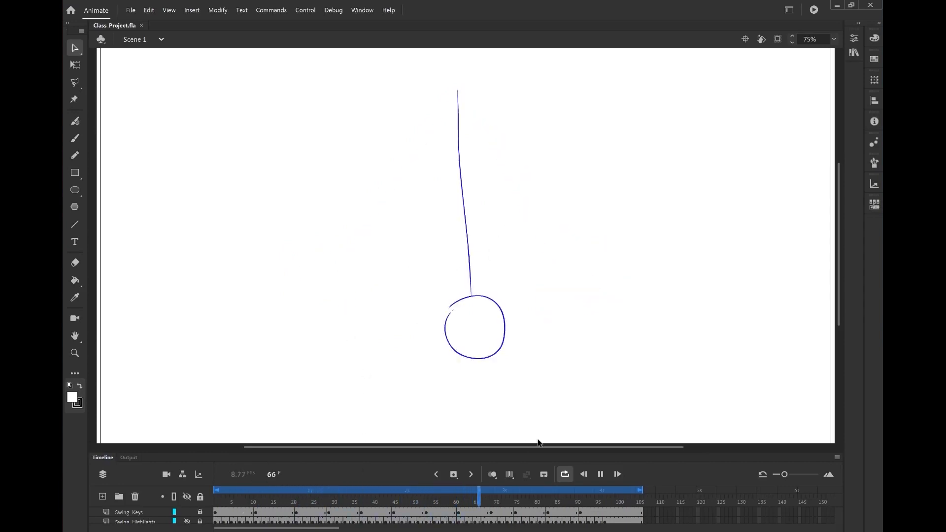
Play back the pendulum swing animation from the first frame and stop it again to review the motion
{"action": "left_click", "coordinate": [600, 475]}
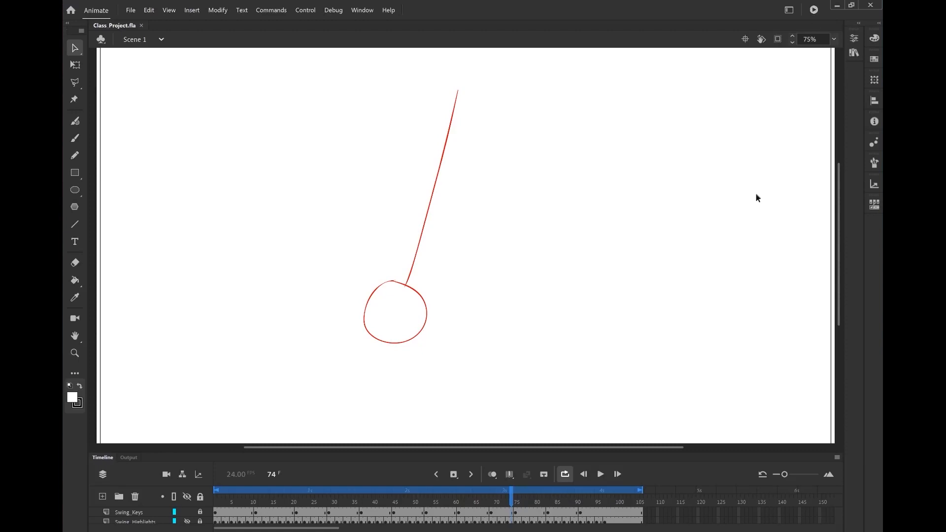
{"action": "left_click_drag", "start_coordinate": [514, 503], "coordinate": [206, 509]}
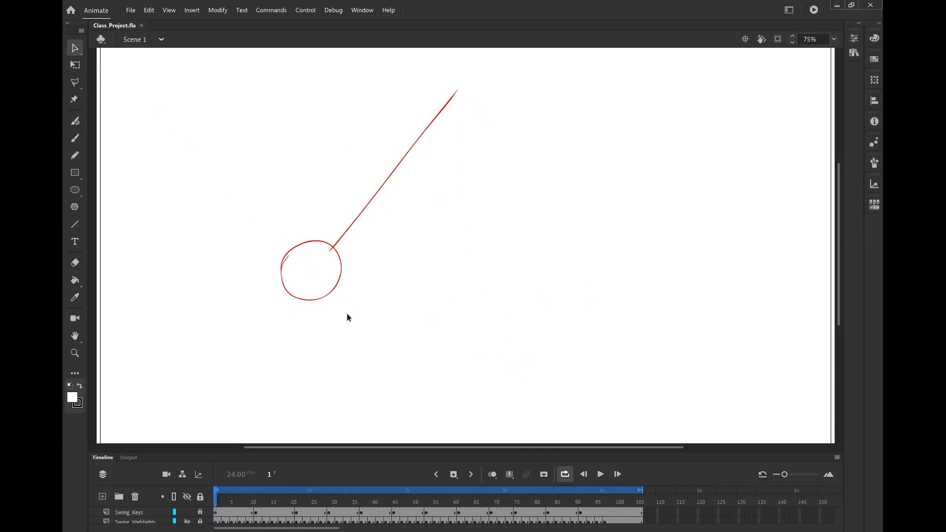
{"action": "left_click", "coordinate": [600, 474]}
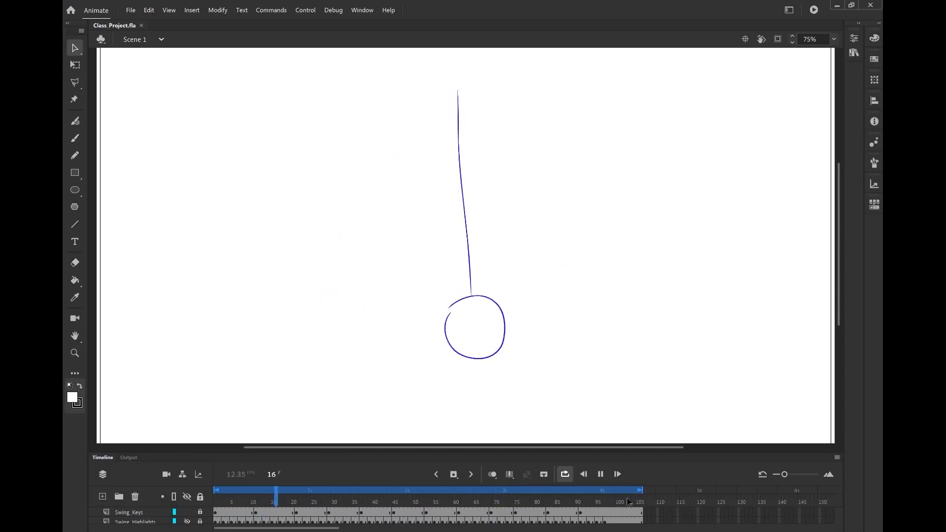
{"action": "left_click", "coordinate": [600, 476]}
Turn on onion skinning and stretch its range to span frame 1 through about frame 26
{"action": "left_click_drag", "start_coordinate": [302, 501], "coordinate": [265, 504]}
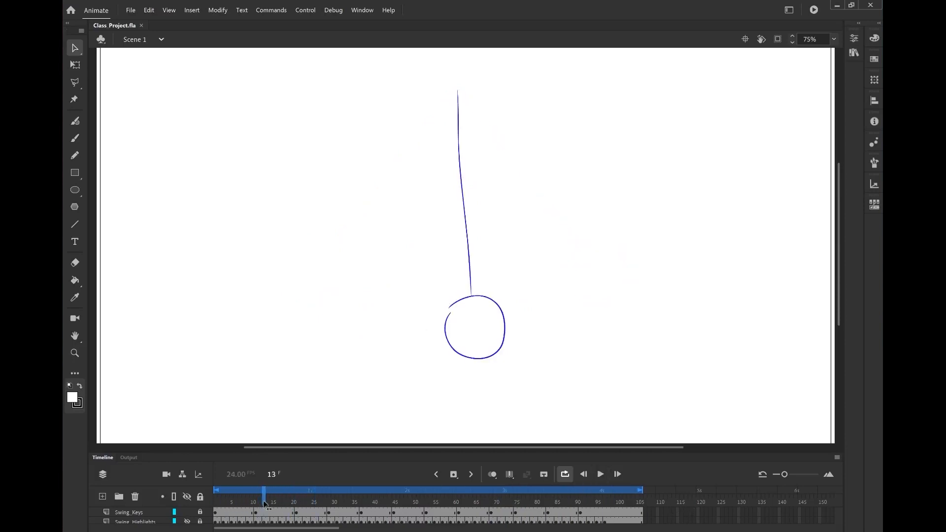
{"action": "left_click", "coordinate": [492, 475]}
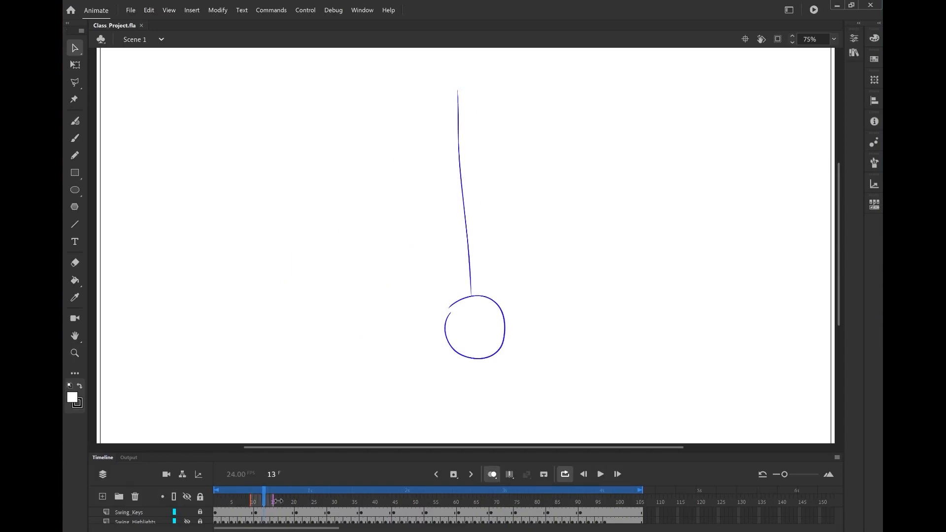
{"action": "mouse_move", "coordinate": [273, 502]}
{"action": "left_mouse_down"}
{"action": "mouse_move", "coordinate": [343, 502]}
{"action": "mouse_move", "coordinate": [325, 502]}
{"action": "left_mouse_up"}
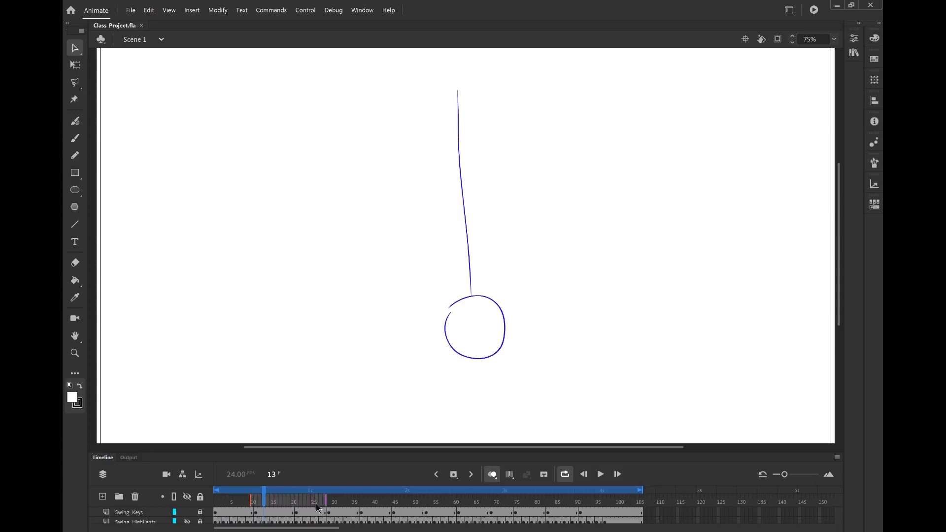
{"action": "left_click_drag", "start_coordinate": [248, 499], "coordinate": [208, 499]}
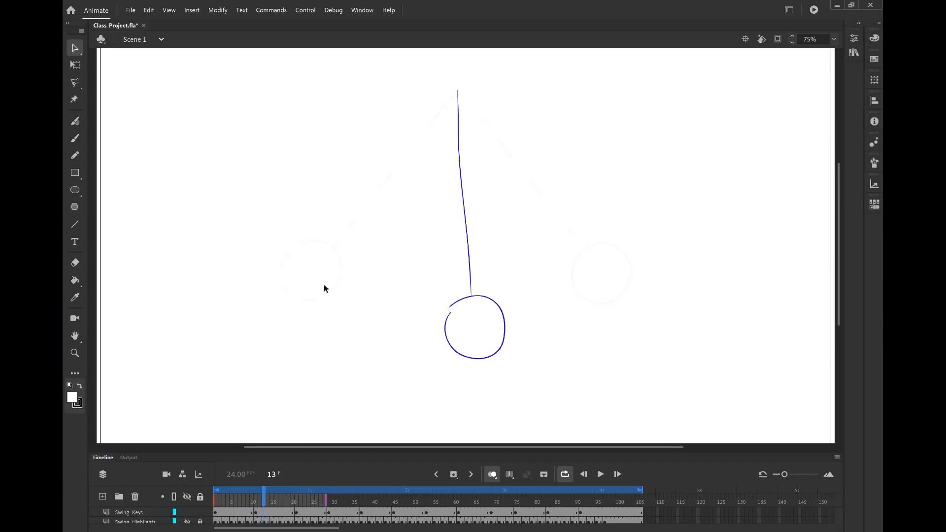
Scrub through the early frames around frames 7 to 11 to compare the onion-skinned swing positions
{"action": "mouse_move", "coordinate": [265, 502]}
{"action": "left_mouse_down"}
{"action": "mouse_move", "coordinate": [246, 501]}
{"action": "mouse_move", "coordinate": [301, 497]}
{"action": "mouse_move", "coordinate": [237, 503]}
{"action": "mouse_move", "coordinate": [296, 503]}
{"action": "mouse_move", "coordinate": [239, 503]}
{"action": "mouse_move", "coordinate": [248, 506]}
{"action": "left_mouse_up"}
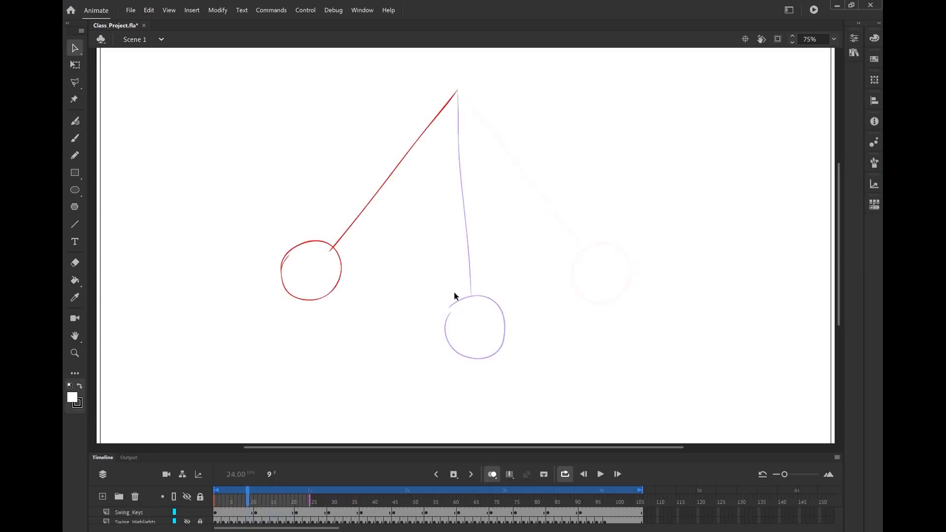
{"action": "left_click", "coordinate": [261, 500]}
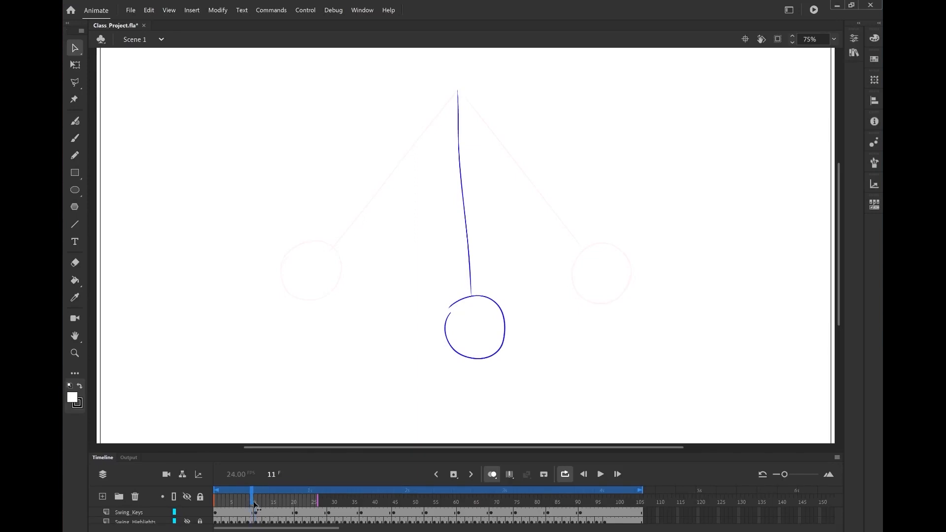
{"action": "left_click_drag", "start_coordinate": [254, 504], "coordinate": [270, 521]}
{"action": "left_click_drag", "start_coordinate": [270, 505], "coordinate": [243, 512]}
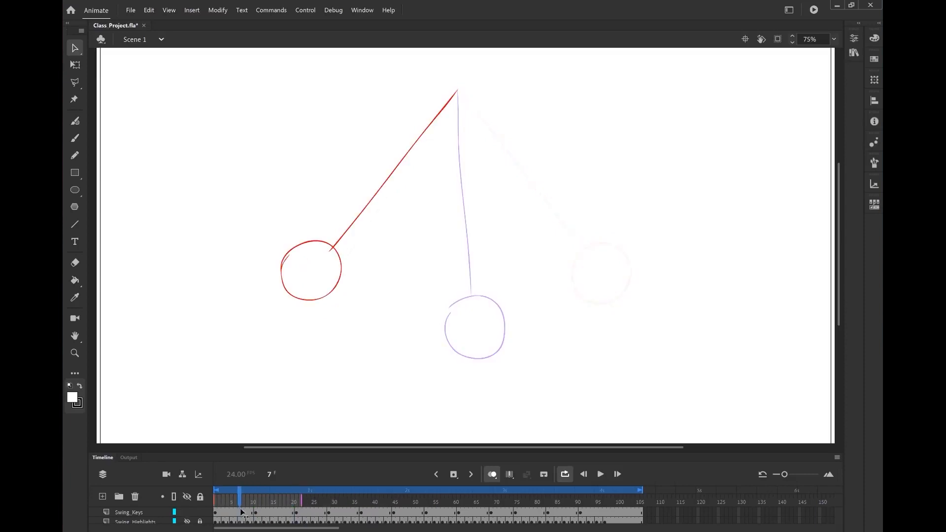
Lock and hide the existing pendulum layers, then add a new empty layer at the top of the timeline
{"action": "left_click", "coordinate": [200, 515]}
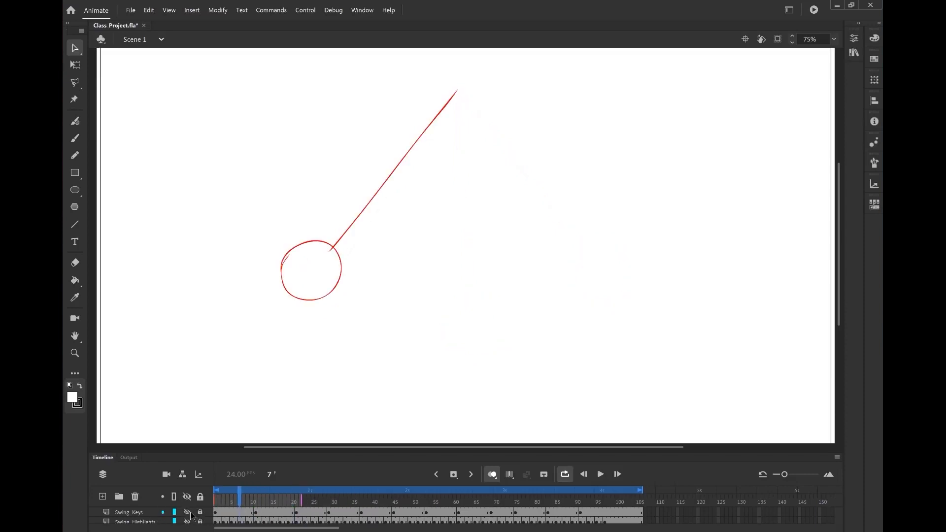
{"action": "left_click", "coordinate": [190, 515]}
{"action": "left_click", "coordinate": [136, 515]}
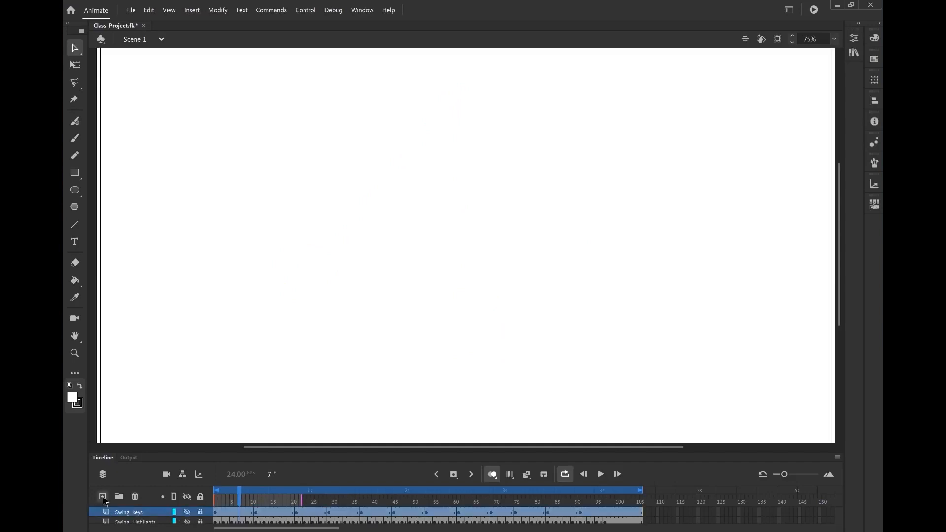
{"action": "left_click", "coordinate": [103, 496]}
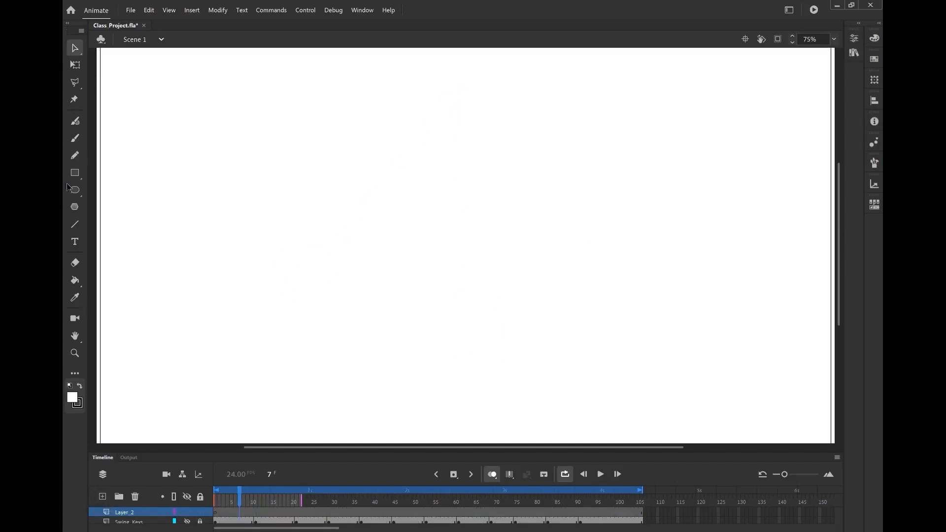
Select the Brush tool and set the fill colour to red
{"action": "left_click", "coordinate": [71, 394]}
{"action": "left_click", "coordinate": [81, 139]}
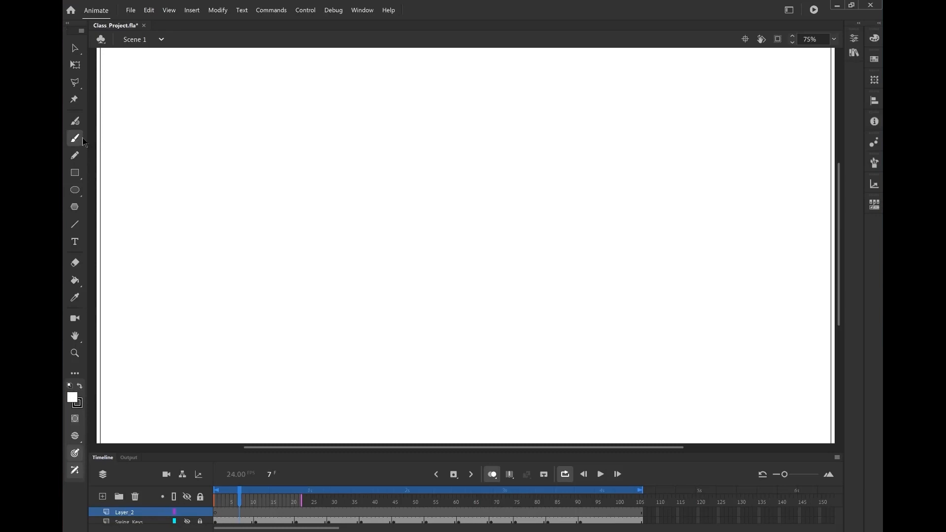
{"action": "left_click", "coordinate": [73, 397]}
{"action": "left_click", "coordinate": [206, 479]}
Try several brush strokes on the new layer, swapping the colours and undoing each stroke
{"action": "mouse_move", "coordinate": [436, 203]}
{"action": "left_mouse_down"}
{"action": "mouse_move", "coordinate": [448, 255]}
{"action": "mouse_move", "coordinate": [472, 207]}
{"action": "mouse_move", "coordinate": [465, 199]}
{"action": "mouse_move", "coordinate": [444, 257]}
{"action": "mouse_move", "coordinate": [467, 206]}
{"action": "left_mouse_up"}
{"action": "key", "text": "ctrl+z"}
{"action": "mouse_move", "coordinate": [456, 195]}
{"action": "left_mouse_down"}
{"action": "mouse_move", "coordinate": [443, 256]}
{"action": "mouse_move", "coordinate": [470, 192]}
{"action": "mouse_move", "coordinate": [478, 257]}
{"action": "mouse_move", "coordinate": [460, 185]}
{"action": "left_mouse_up"}
{"action": "key", "text": "ctrl+z"}
{"action": "left_click", "coordinate": [80, 385]}
{"action": "mouse_move", "coordinate": [457, 214]}
{"action": "left_mouse_down"}
{"action": "mouse_move", "coordinate": [432, 262]}
{"action": "mouse_move", "coordinate": [509, 256]}
{"action": "mouse_move", "coordinate": [484, 200]}
{"action": "mouse_move", "coordinate": [433, 248]}
{"action": "mouse_move", "coordinate": [481, 275]}
{"action": "left_mouse_up"}
{"action": "key", "text": "ctrl+z"}
Draw a test rectangle, zoom in to 600% to inspect its outline, swap the colours back and undo it
{"action": "key", "text": "r"}
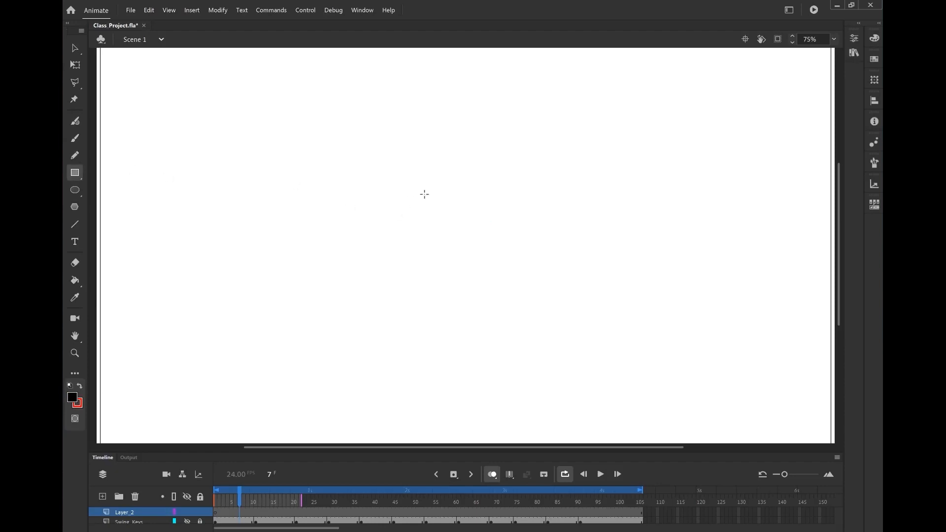
{"action": "left_click_drag", "start_coordinate": [424, 194], "coordinate": [510, 279]}
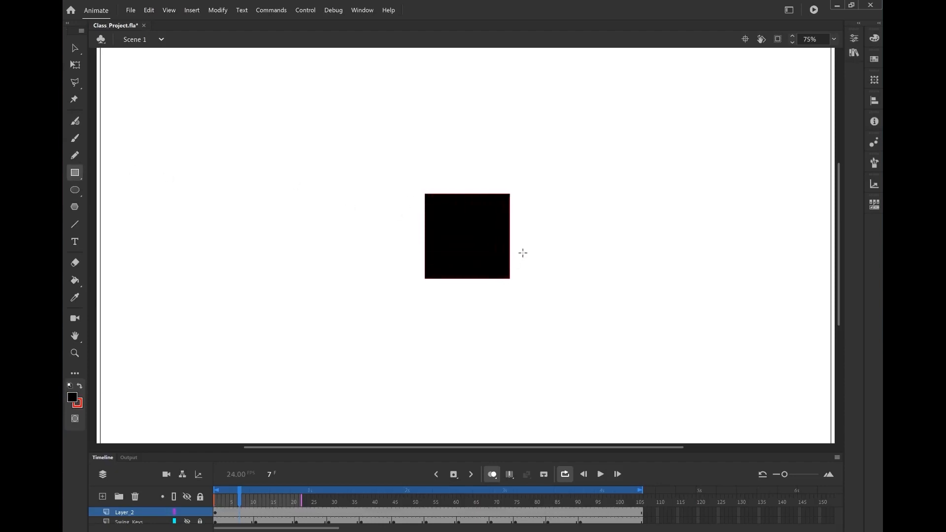
{"action": "key", "text": "z"}
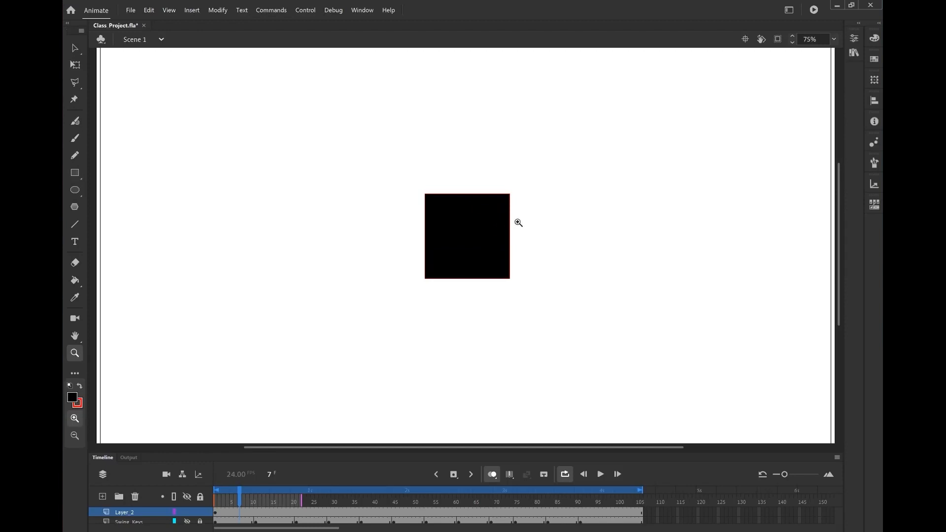
{"action": "left_click", "coordinate": [517, 220]}
{"action": "left_click", "coordinate": [497, 219]}
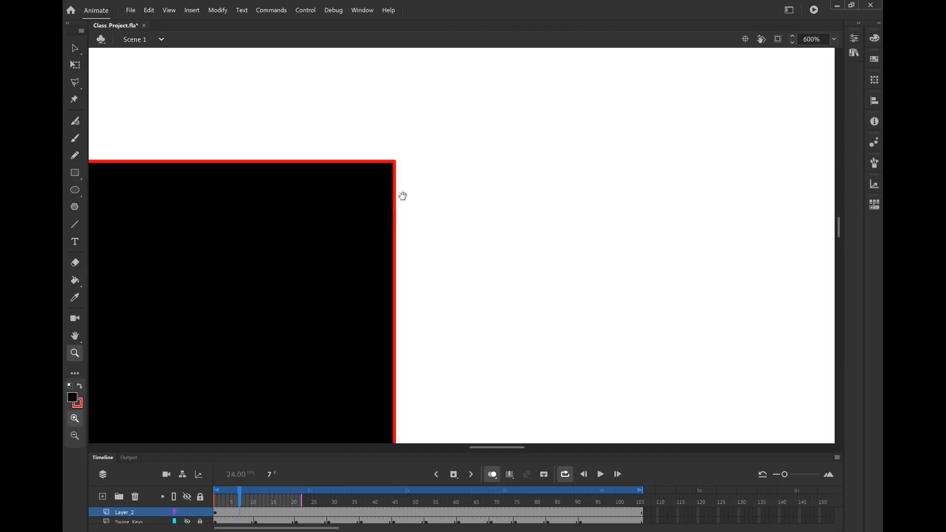
{"action": "left_click", "coordinate": [401, 194]}
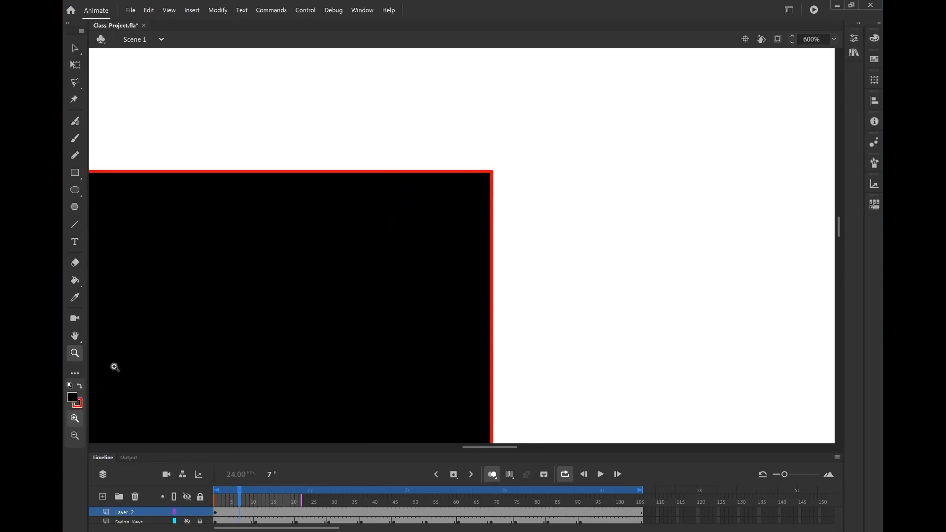
{"action": "left_click", "coordinate": [80, 386]}
{"action": "key", "text": "ctrl+z"}
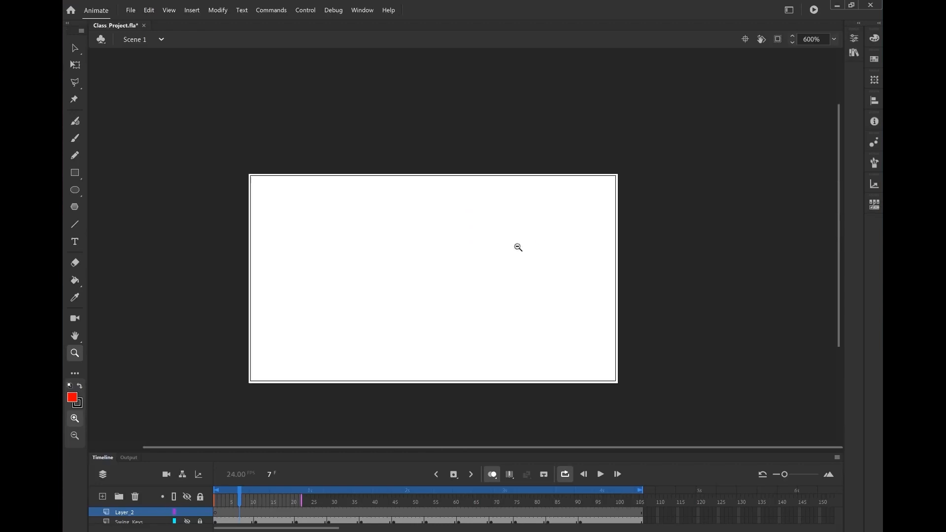
Return to 75% zoom, draw a red square on the new layer with the Rectangle tool and undo it
{"action": "left_click", "coordinate": [519, 244], "text": "alt"}
{"action": "left_click_drag", "start_coordinate": [441, 272], "coordinate": [475, 245]}
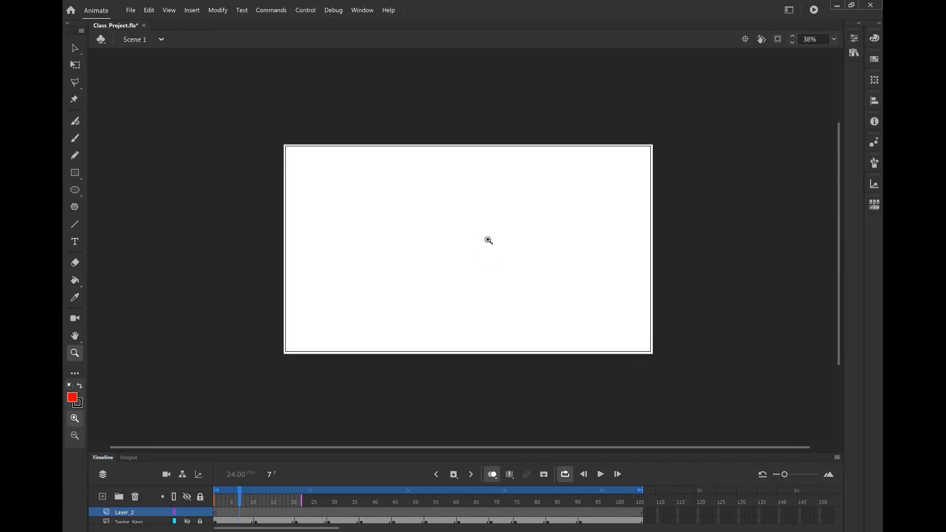
{"action": "left_click", "coordinate": [470, 248]}
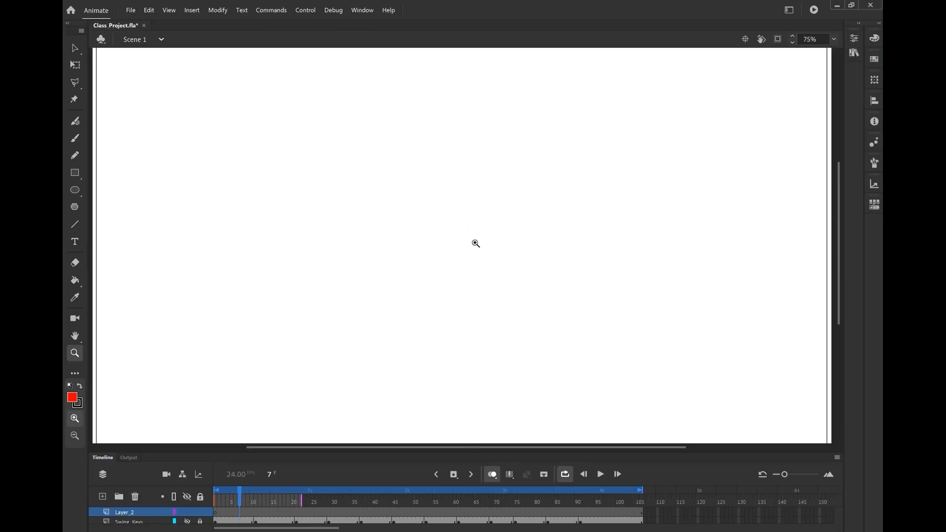
{"action": "left_click_drag", "start_coordinate": [478, 244], "coordinate": [463, 236]}
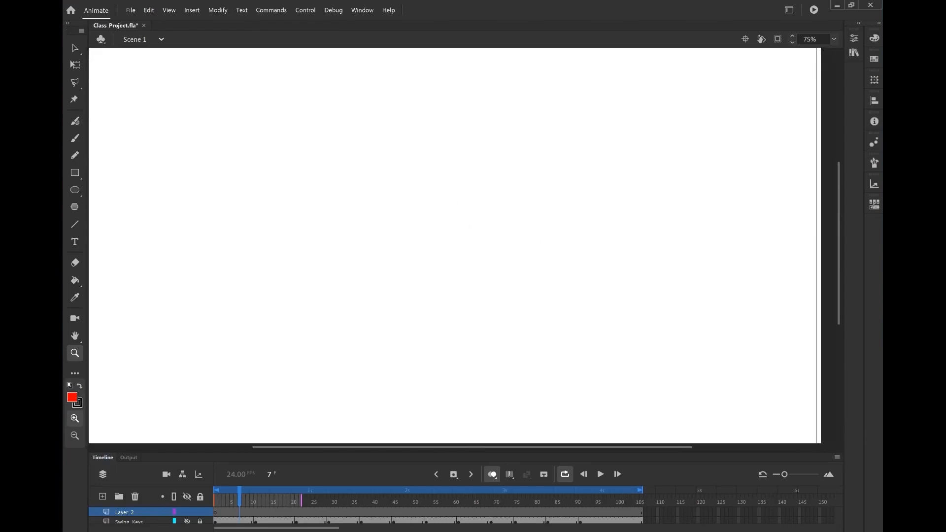
{"action": "key", "text": "r"}
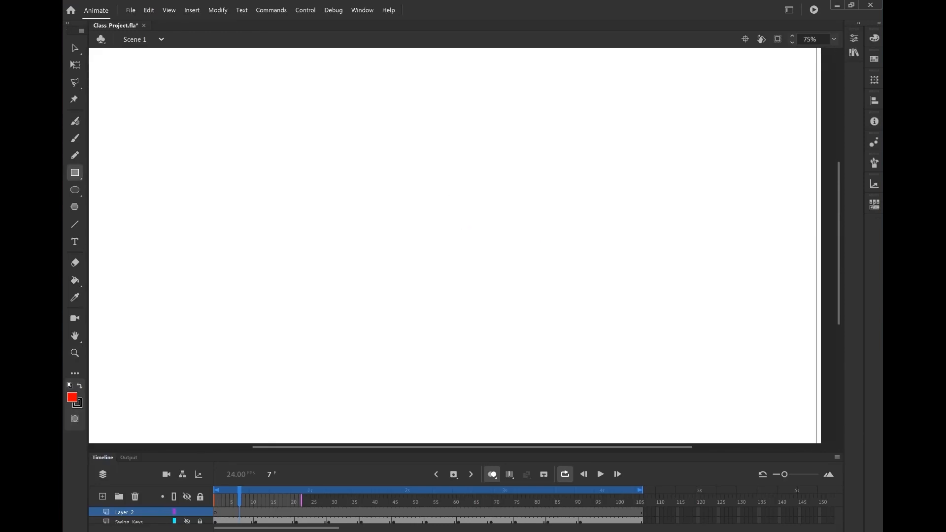
{"action": "left_click_drag", "start_coordinate": [416, 186], "coordinate": [566, 335]}
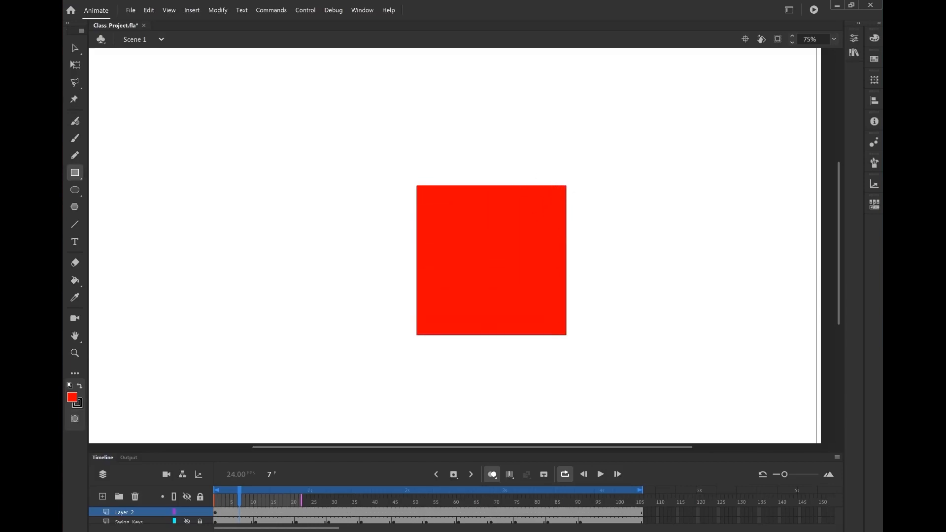
{"action": "key", "text": "ctrl+z"}
Switch back to the Brush tool and step through frames 1 to 105 of the new layer
{"action": "key", "text": "b"}
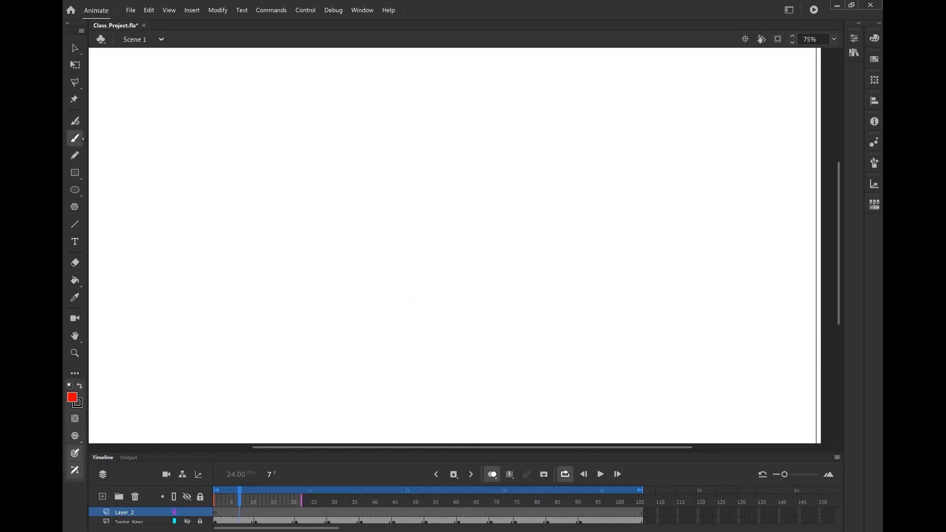
{"action": "scroll", "coordinate": [664, 441], "scroll_direction": "down", "scroll_amount": 5}
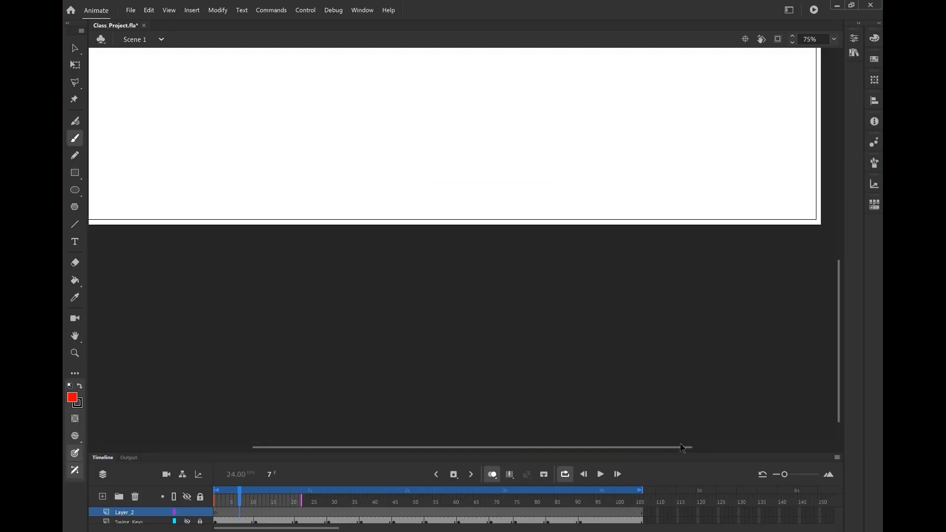
{"action": "scroll", "coordinate": [450, 282], "scroll_direction": "up", "scroll_amount": 5}
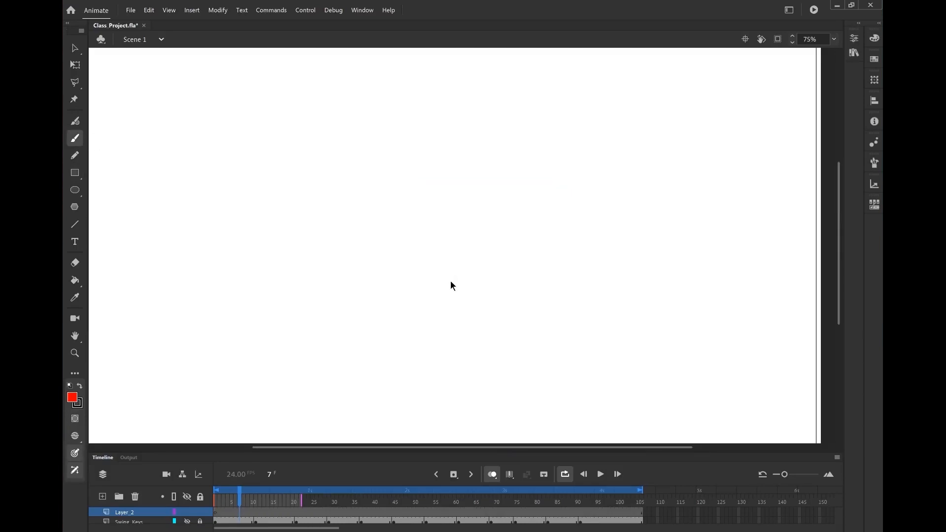
{"action": "left_click", "coordinate": [255, 516]}
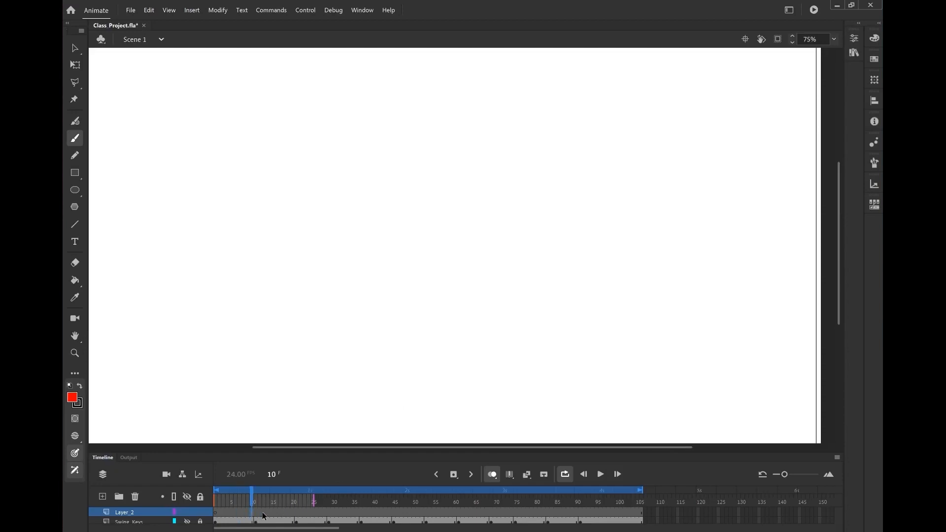
{"action": "left_click", "coordinate": [219, 514]}
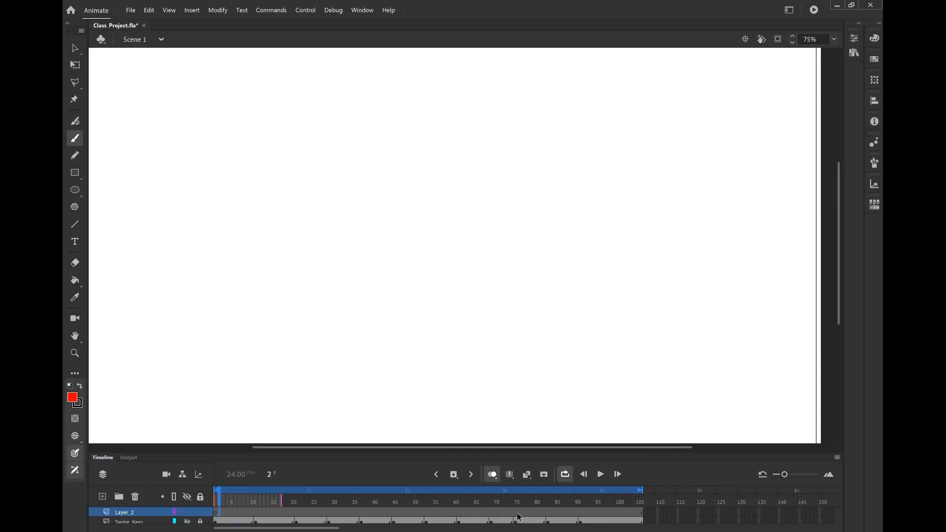
{"action": "left_click", "coordinate": [638, 516]}
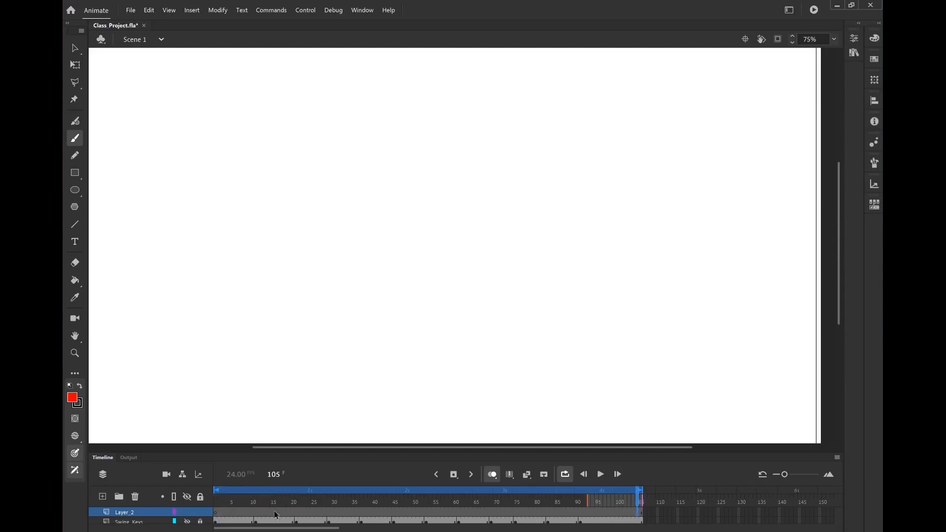
{"action": "left_click", "coordinate": [224, 515]}
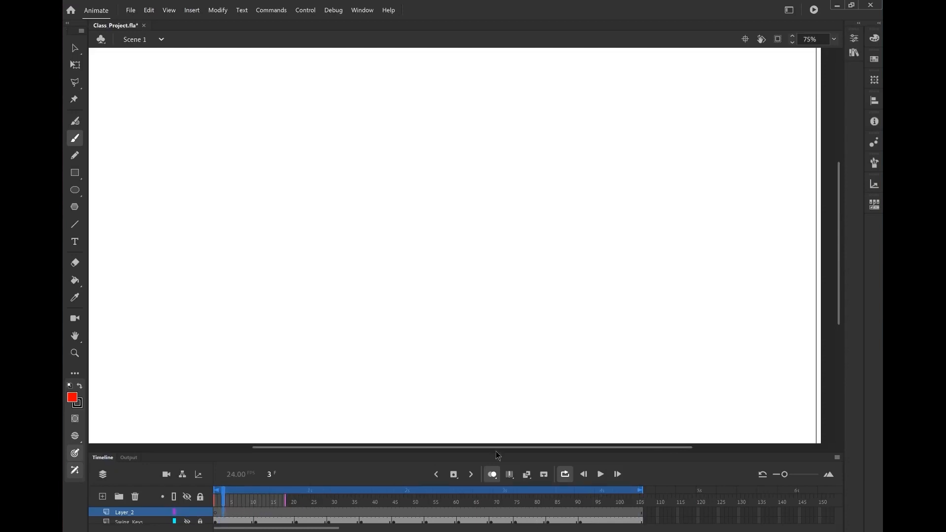
Enlarge the timeline panel to show all layers and jump between the first and last frames of the new layer
{"action": "left_click_drag", "start_coordinate": [497, 453], "coordinate": [478, 394]}
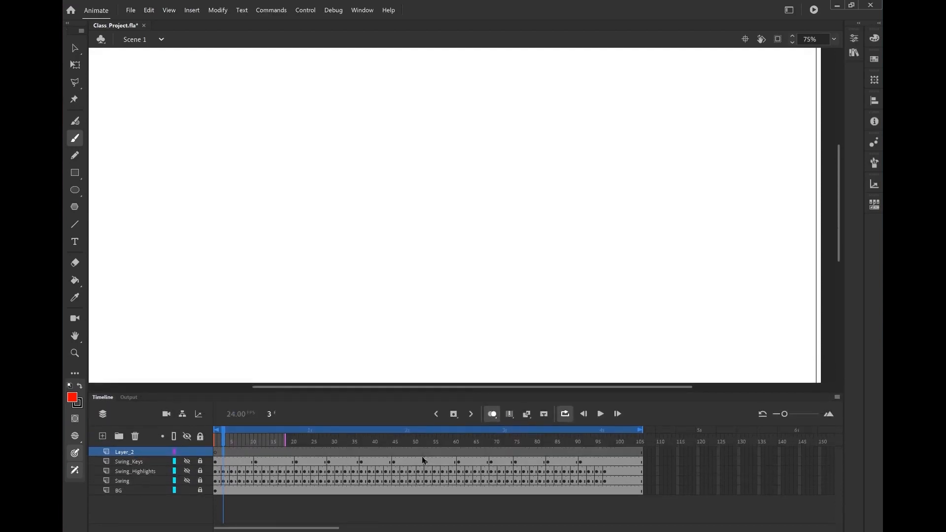
{"action": "left_click", "coordinate": [220, 452]}
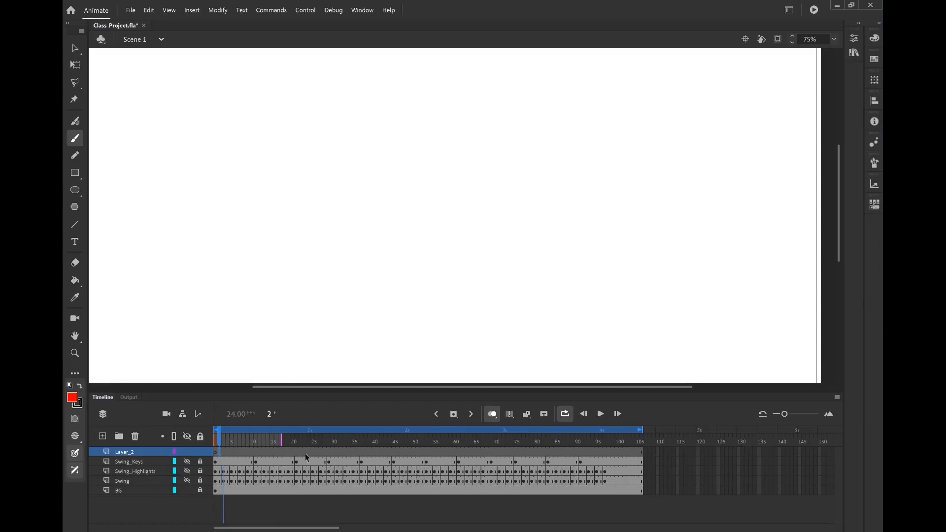
{"action": "left_click", "coordinate": [639, 453]}
{"action": "left_click", "coordinate": [613, 458]}
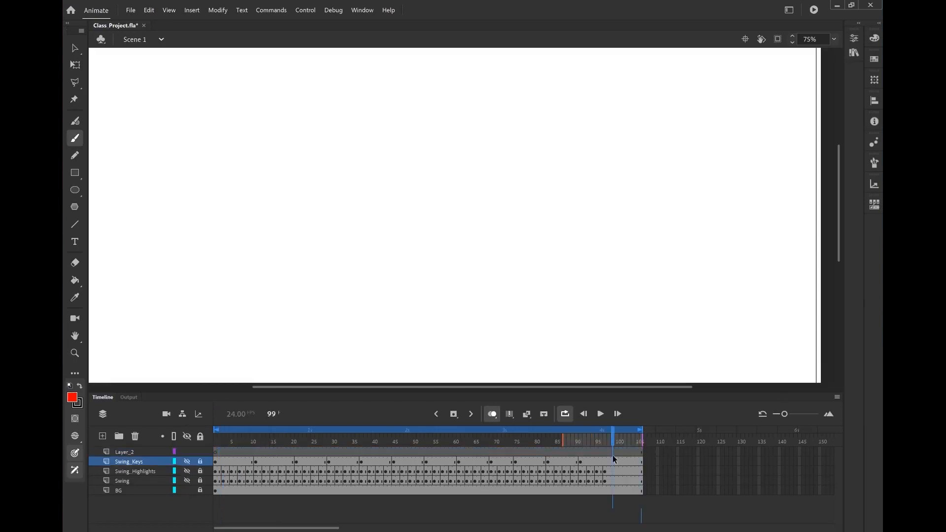
{"action": "left_click", "coordinate": [220, 453]}
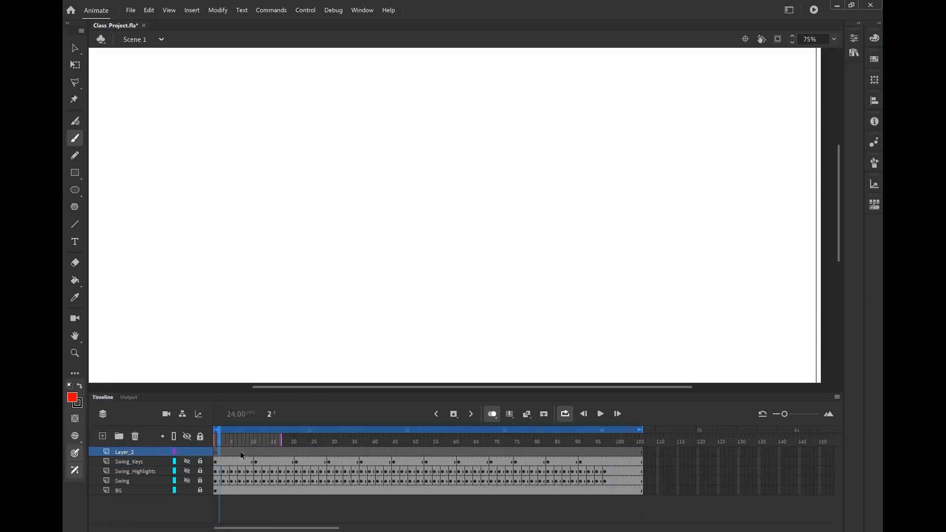
Convert Layer_2's frames to blank keyframes, then remove its frames back to frame 1
{"action": "left_click", "coordinate": [641, 452], "text": "shift"}
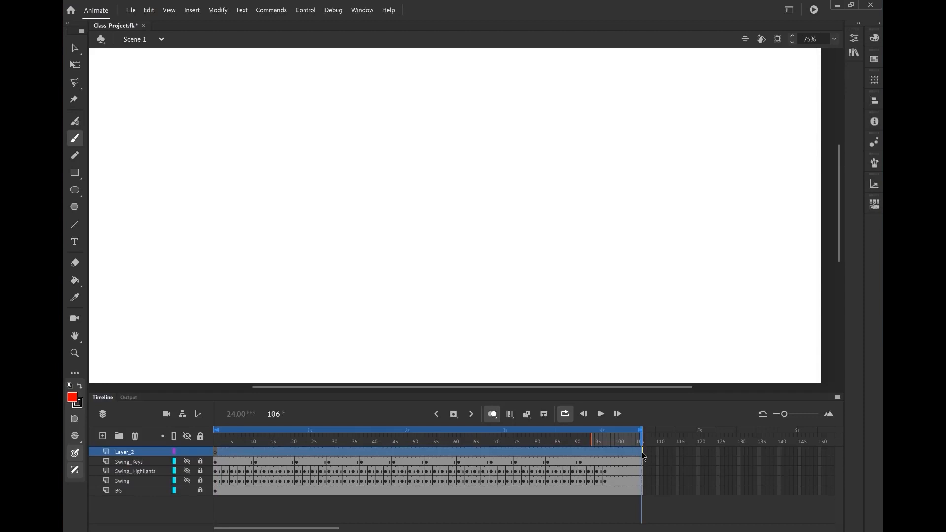
{"action": "key", "text": "F7"}
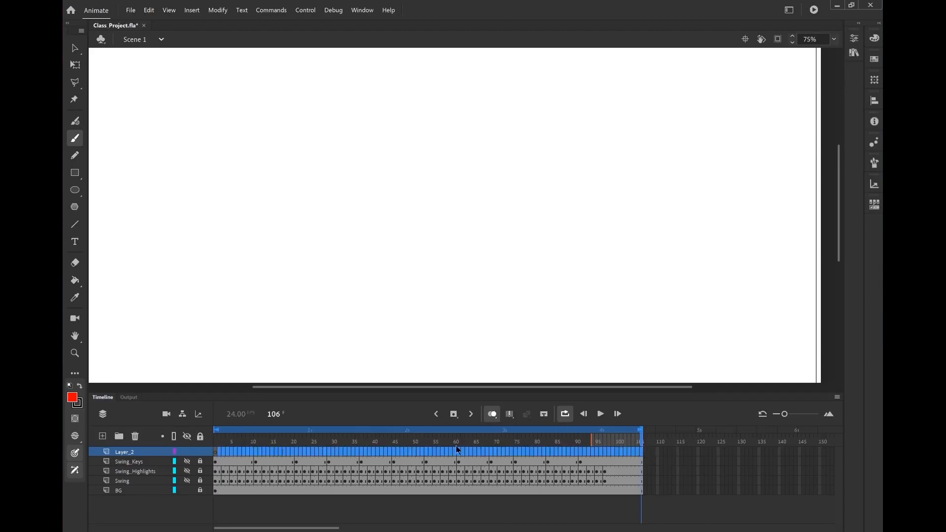
{"action": "left_click_drag", "start_coordinate": [456, 443], "coordinate": [220, 440]}
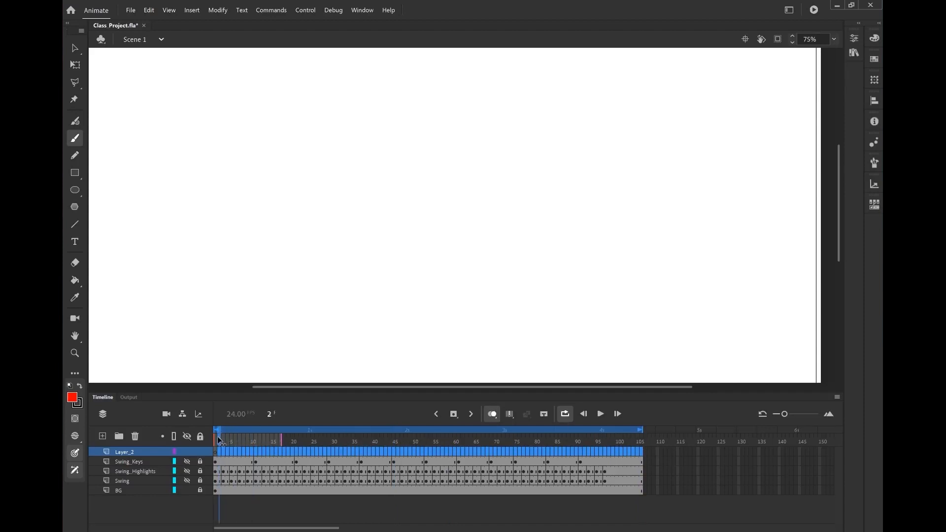
{"action": "key", "text": "shift+F5"}
{"action": "left_click", "coordinate": [215, 442]}
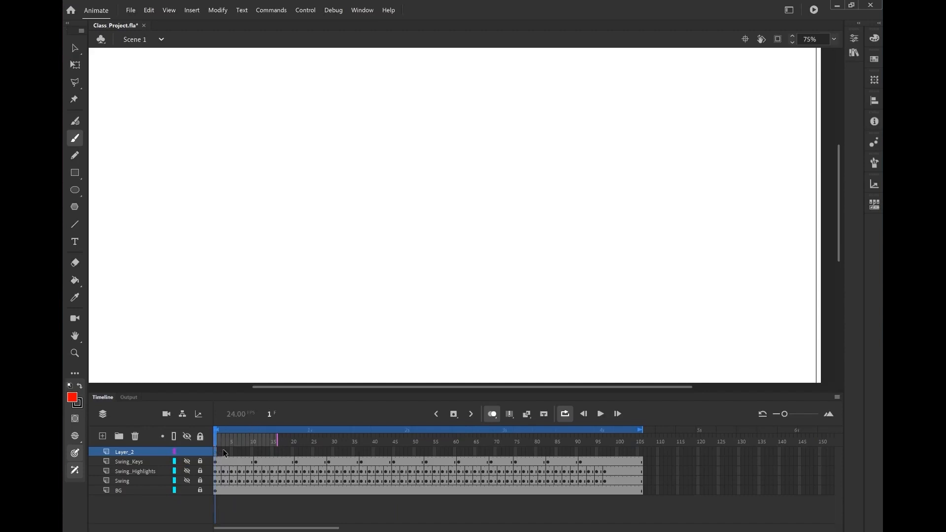
Sketch a red circle on Layer_2's first frame and turn off onion skinning
{"action": "mouse_move", "coordinate": [372, 173]}
{"action": "left_mouse_down"}
{"action": "mouse_move", "coordinate": [429, 231]}
{"action": "mouse_move", "coordinate": [413, 153]}
{"action": "mouse_move", "coordinate": [359, 240]}
{"action": "mouse_move", "coordinate": [378, 171]}
{"action": "left_mouse_up"}
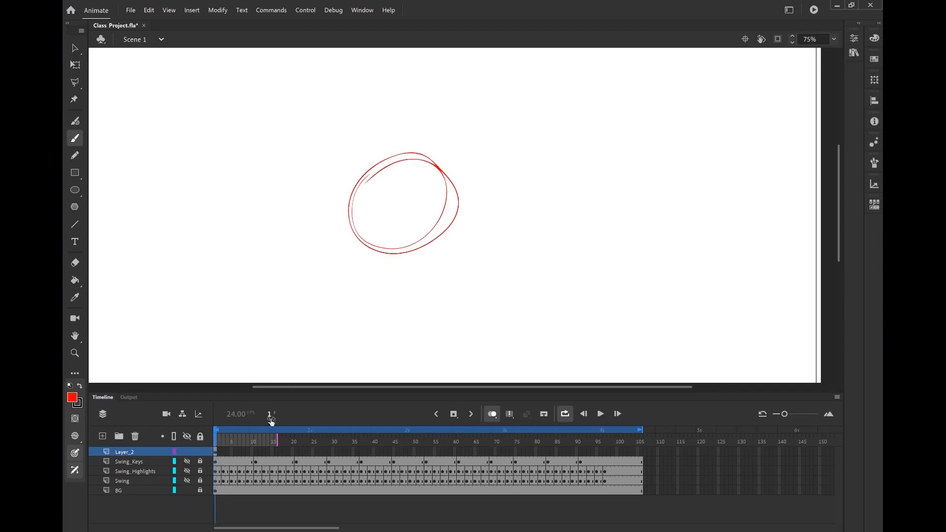
{"action": "mouse_move", "coordinate": [223, 445]}
{"action": "left_mouse_down"}
{"action": "mouse_move", "coordinate": [290, 447]}
{"action": "mouse_move", "coordinate": [215, 449]}
{"action": "mouse_move", "coordinate": [541, 451]}
{"action": "mouse_move", "coordinate": [217, 448]}
{"action": "left_mouse_up"}
{"action": "left_click", "coordinate": [496, 417]}
{"action": "left_click", "coordinate": [222, 441]}
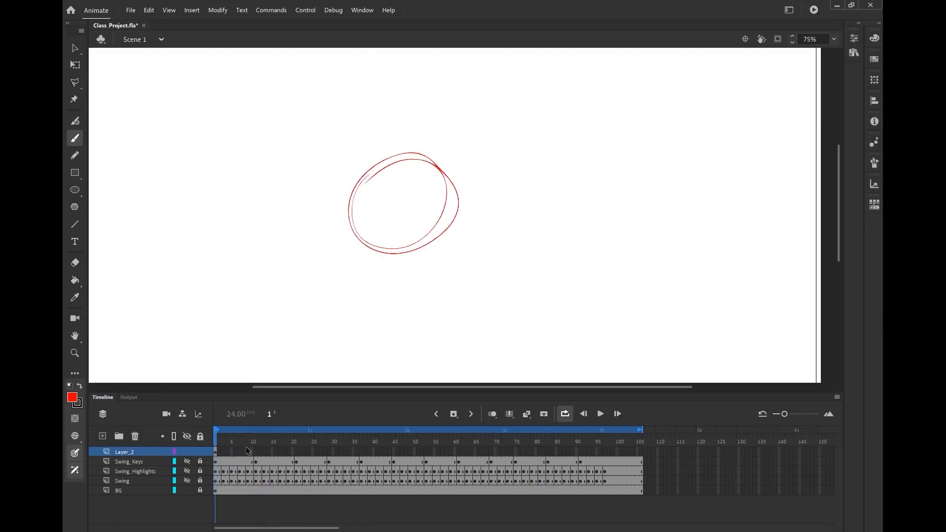
Add keyframes near the start of Layer_2 and extend its frames to frame 20
{"action": "key", "text": "F5"}
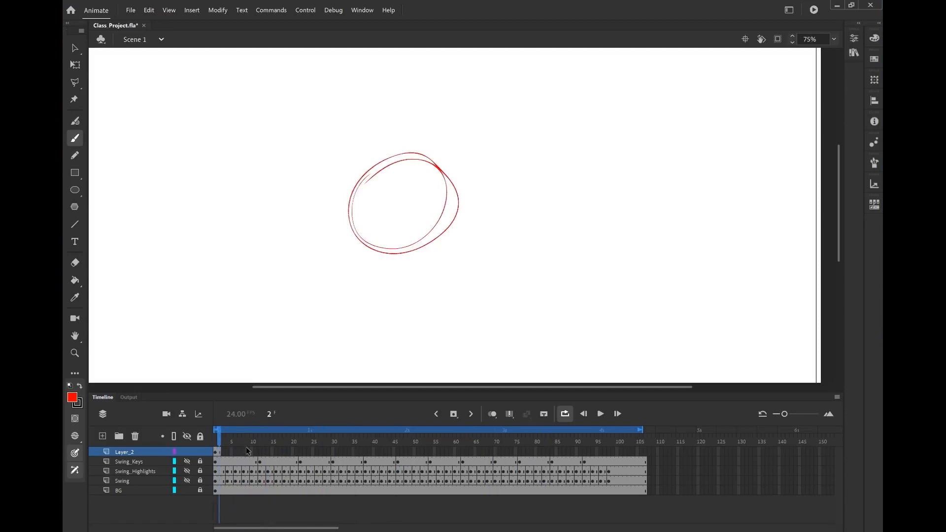
{"action": "key", "text": "ctrl+z"}
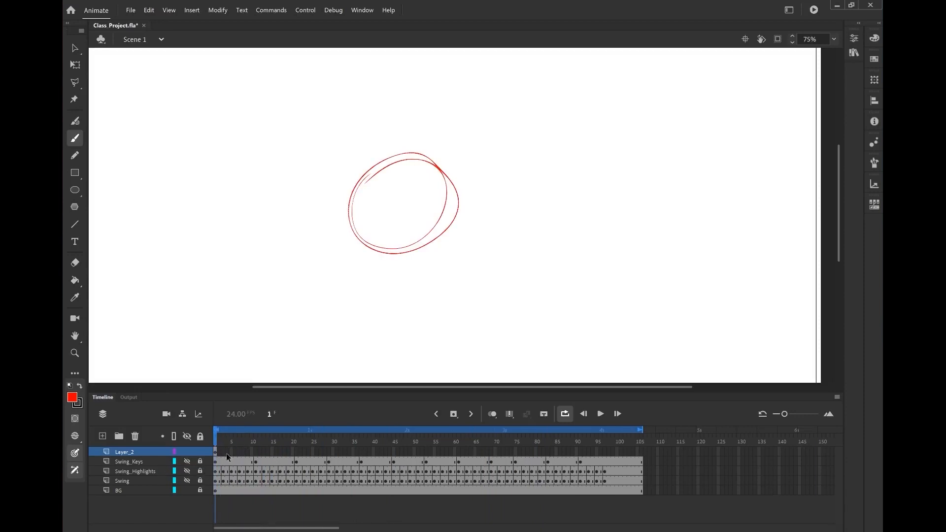
{"action": "left_click", "coordinate": [216, 450]}
{"action": "left_click", "coordinate": [224, 448]}
{"action": "key", "text": "F6"}
{"action": "left_click", "coordinate": [237, 451]}
{"action": "key", "text": "F6"}
{"action": "left_click", "coordinate": [259, 451]}
{"action": "key", "text": "F5"}
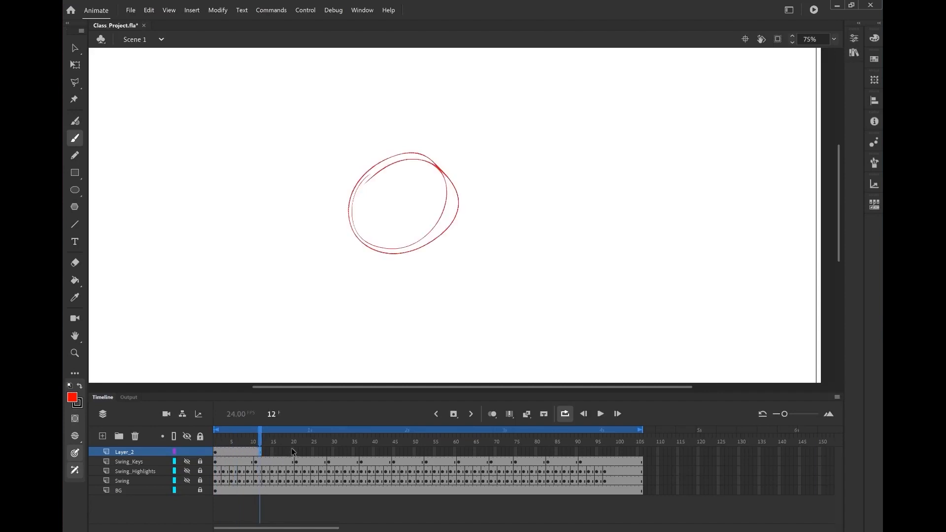
{"action": "left_click", "coordinate": [292, 452]}
{"action": "key", "text": "F5"}
{"action": "left_click_drag", "start_coordinate": [291, 441], "coordinate": [202, 441]}
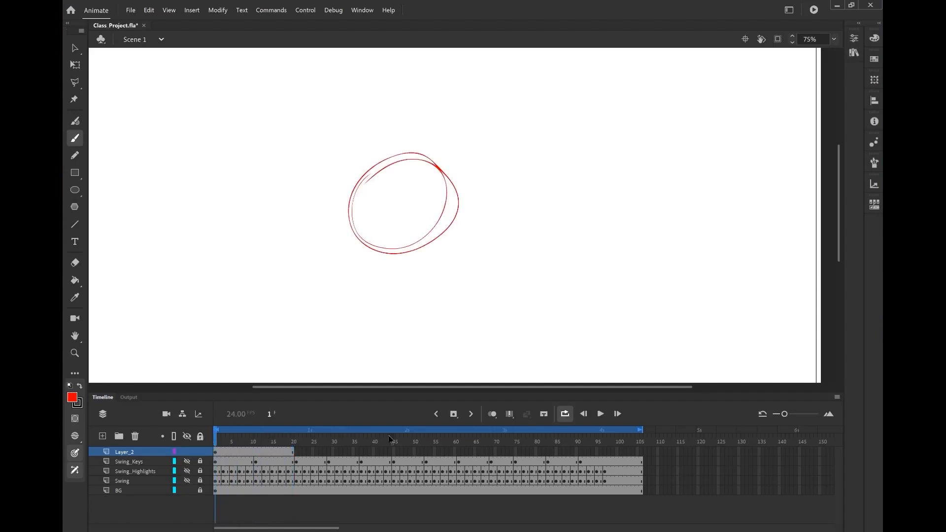
Play the animation, stop it and rewind to frame 1
{"action": "left_click", "coordinate": [600, 415]}
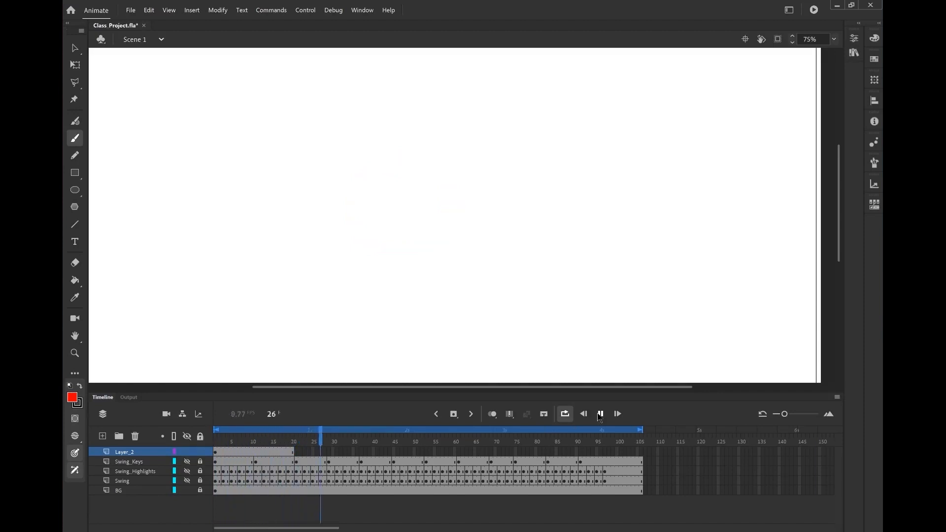
{"action": "left_click", "coordinate": [599, 414]}
{"action": "left_click_drag", "start_coordinate": [287, 445], "coordinate": [191, 448]}
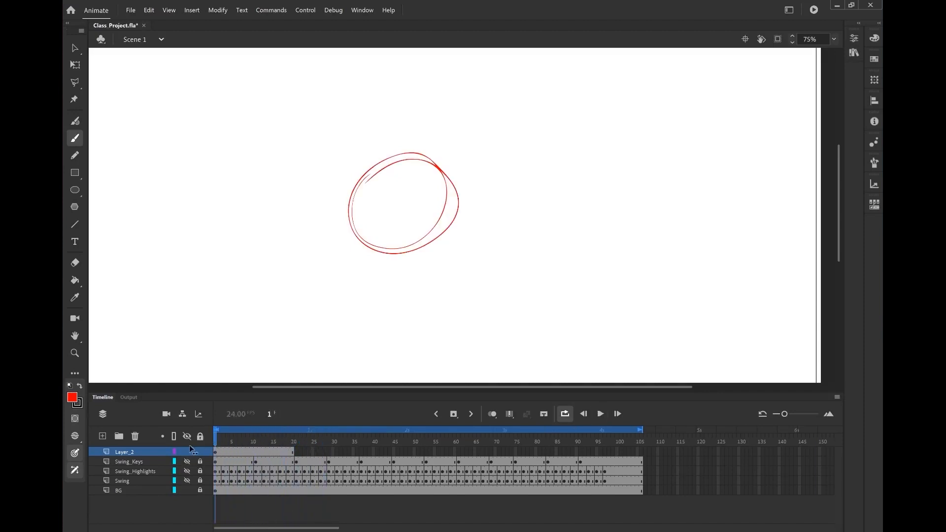
Insert a blank keyframe at frame 11 of Layer_2, undo it, and scrub through frames 15 to 20
{"action": "left_click", "coordinate": [256, 449]}
{"action": "key", "text": "F7"}
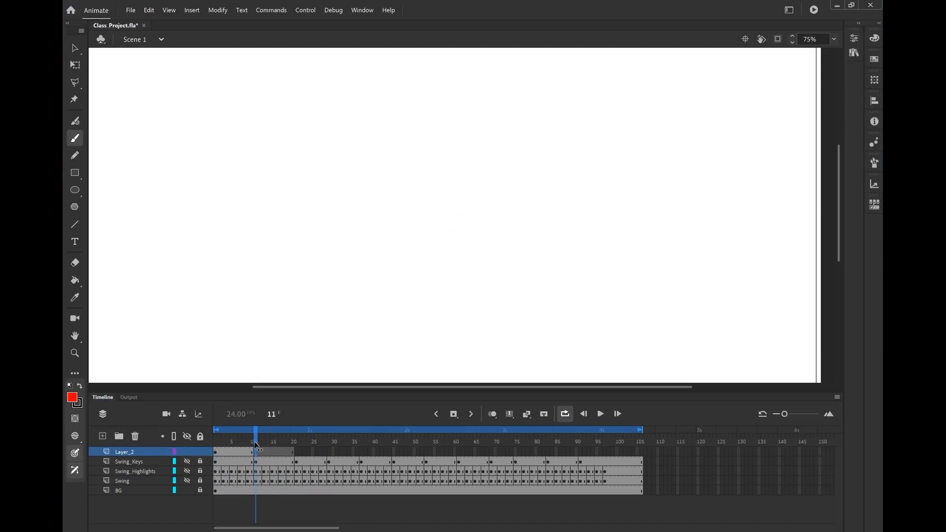
{"action": "key", "text": "ctrl+z"}
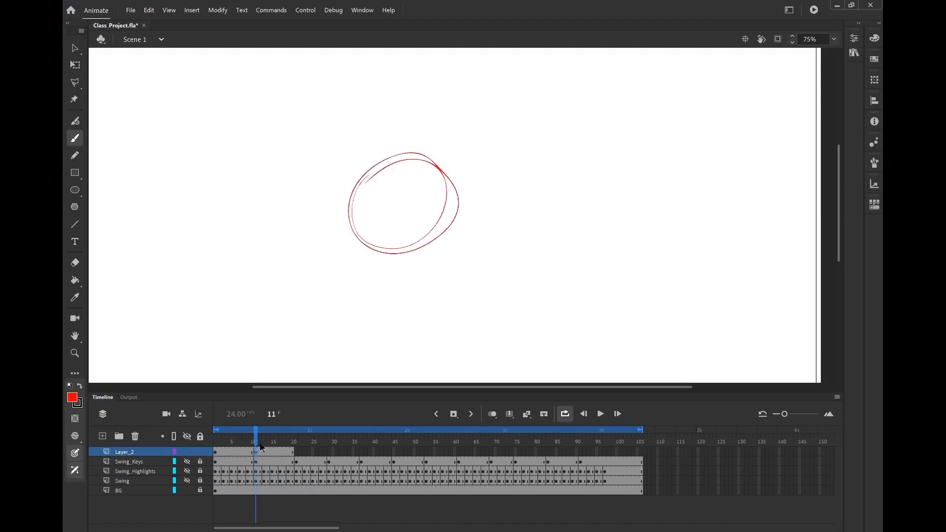
{"action": "left_click_drag", "start_coordinate": [254, 437], "coordinate": [254, 438]}
{"action": "mouse_move", "coordinate": [389, 197]}
{"action": "left_mouse_down"}
{"action": "mouse_move", "coordinate": [428, 222]}
{"action": "mouse_move", "coordinate": [414, 200]}
{"action": "mouse_move", "coordinate": [394, 231]}
{"action": "left_mouse_up"}
{"action": "mouse_move", "coordinate": [260, 441]}
{"action": "left_mouse_down"}
{"action": "mouse_move", "coordinate": [241, 446]}
{"action": "mouse_move", "coordinate": [257, 446]}
{"action": "left_mouse_up"}
{"action": "left_click", "coordinate": [274, 452]}
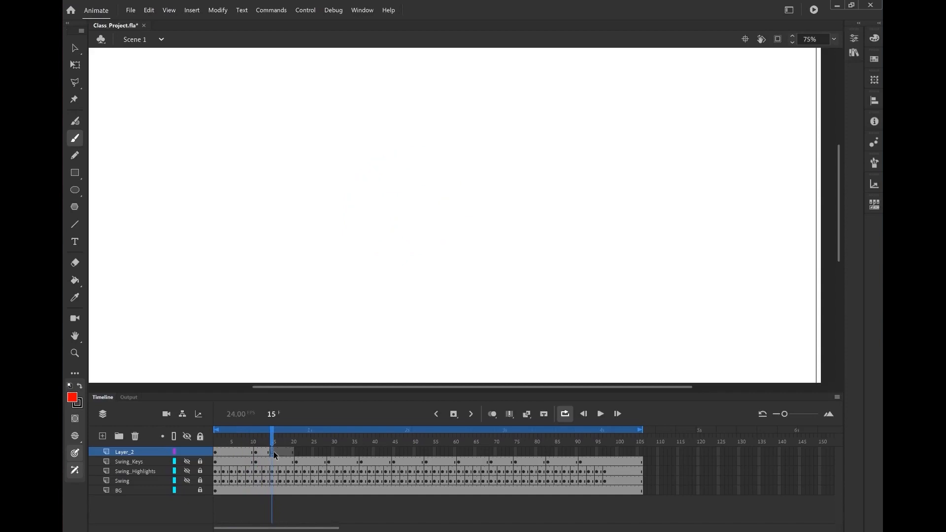
{"action": "left_click_drag", "start_coordinate": [271, 443], "coordinate": [293, 450]}
Delete Layer_2 and toggle the Swing_Keys layer's visibility, returning to frame 1
{"action": "left_click", "coordinate": [140, 437]}
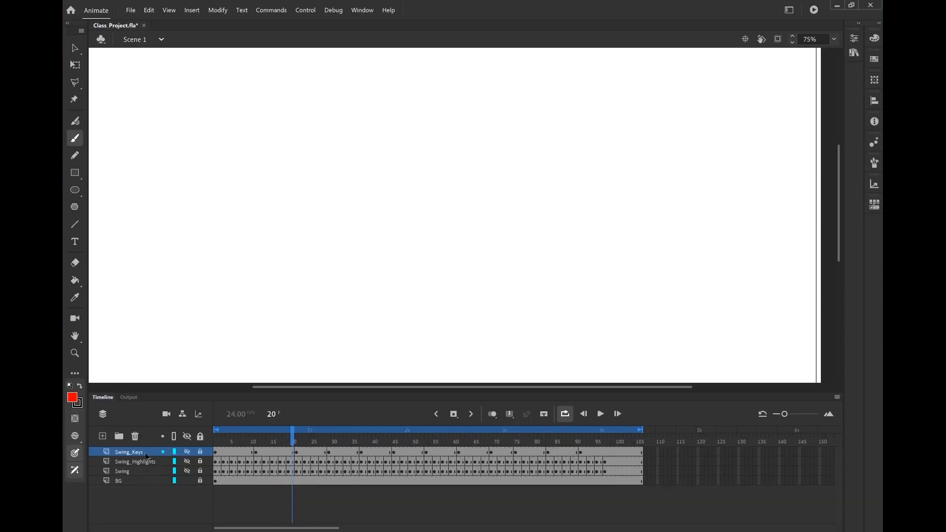
{"action": "left_click", "coordinate": [187, 452]}
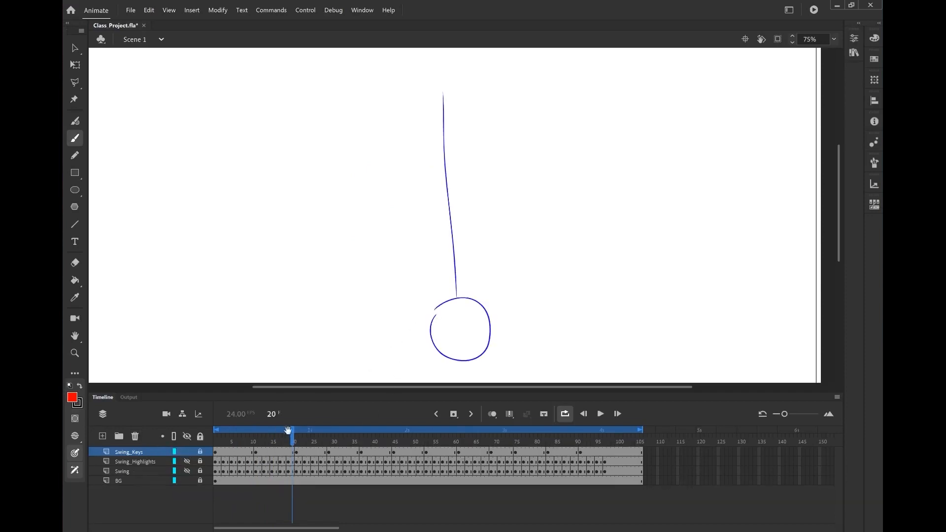
{"action": "left_click_drag", "start_coordinate": [288, 430], "coordinate": [215, 432]}
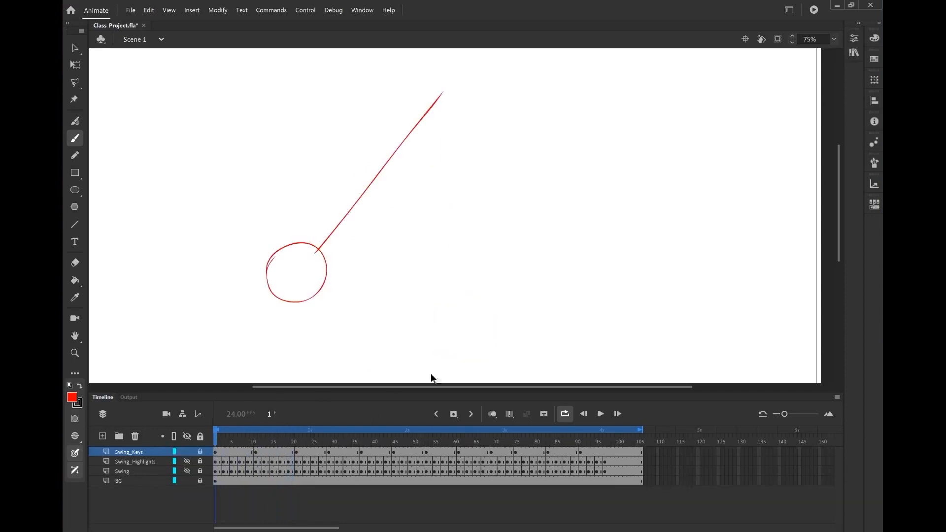
Play the animation and pause it around frame 62
{"action": "scroll", "coordinate": [480, 261], "scroll_direction": "down", "scroll_amount": 3}
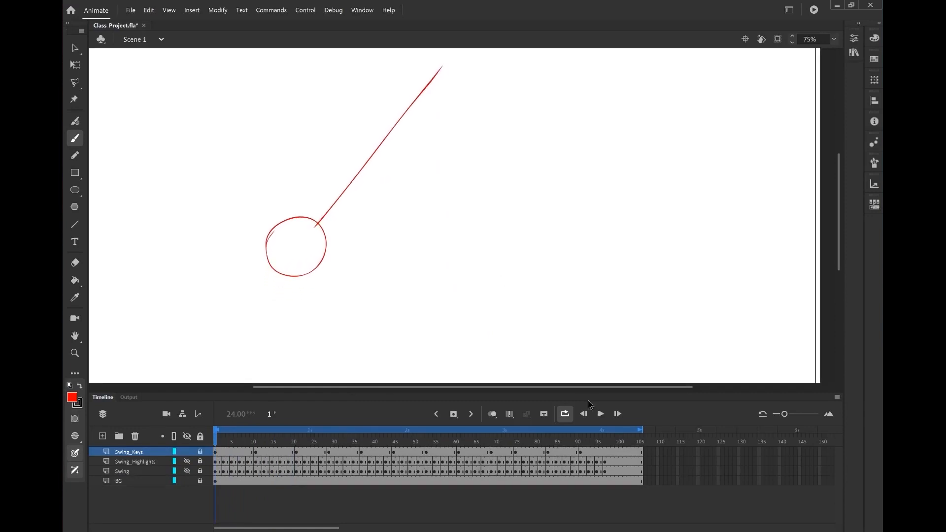
{"action": "left_click", "coordinate": [600, 414]}
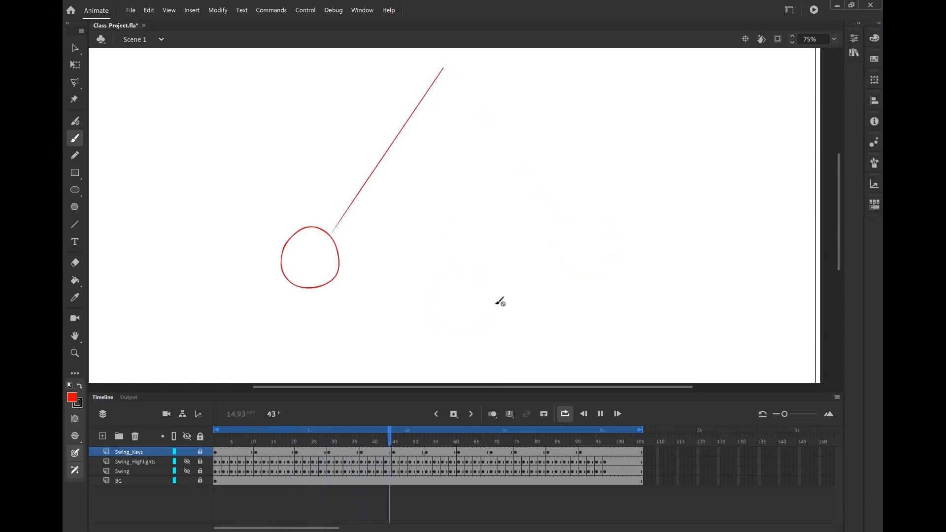
{"action": "left_click", "coordinate": [602, 415]}
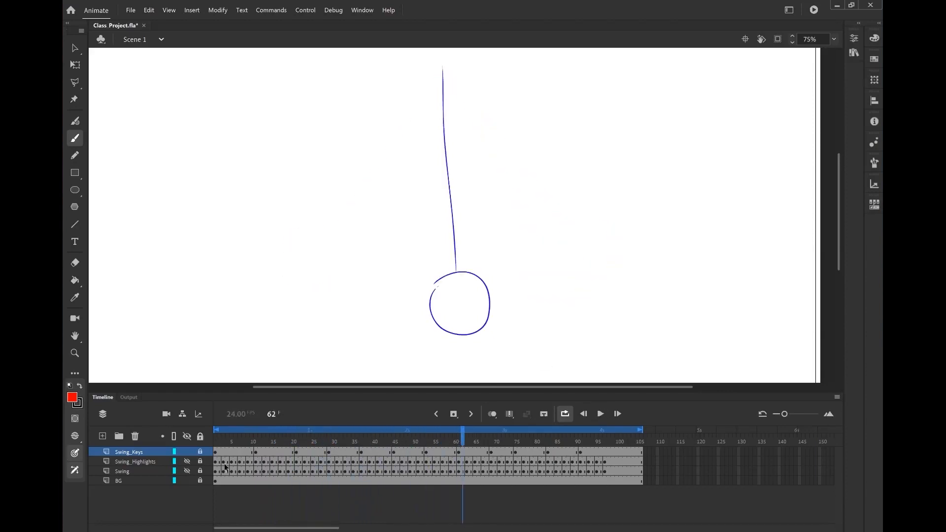
Toggle visibility of the Swing_Keys and Swing_Highlights layers and replay the animation from frame 1
{"action": "left_click", "coordinate": [185, 451]}
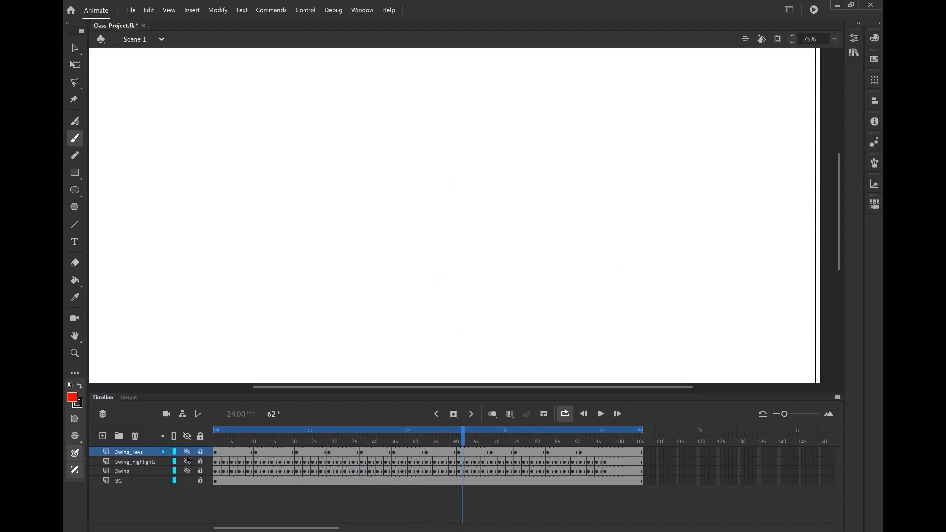
{"action": "left_click", "coordinate": [186, 461]}
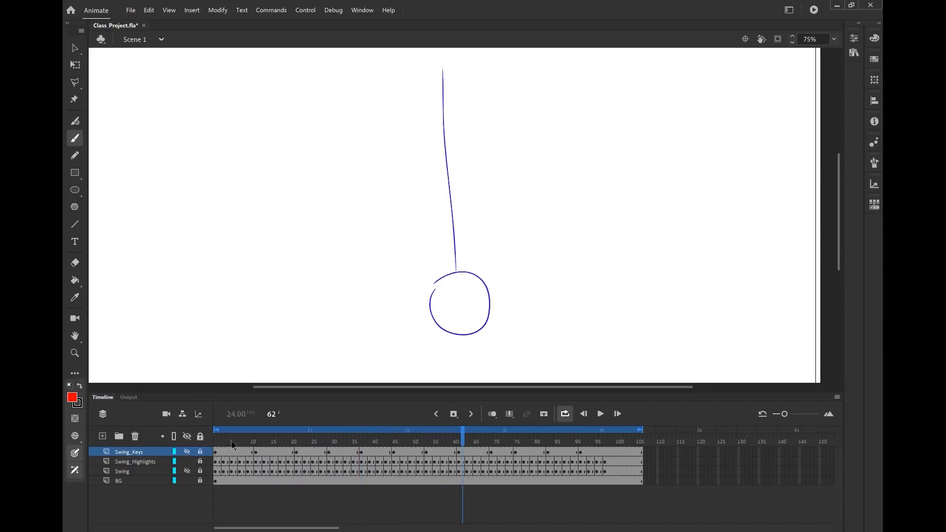
{"action": "left_click", "coordinate": [219, 441]}
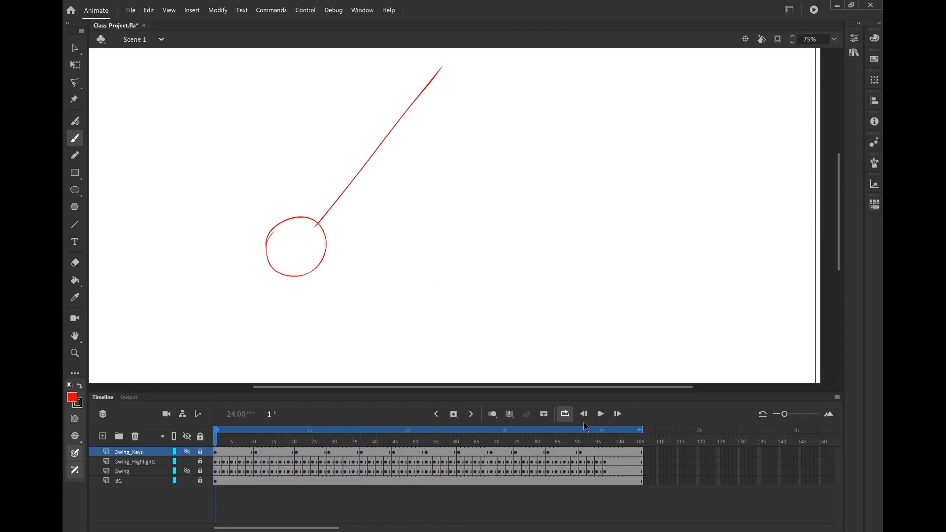
{"action": "left_click", "coordinate": [600, 413]}
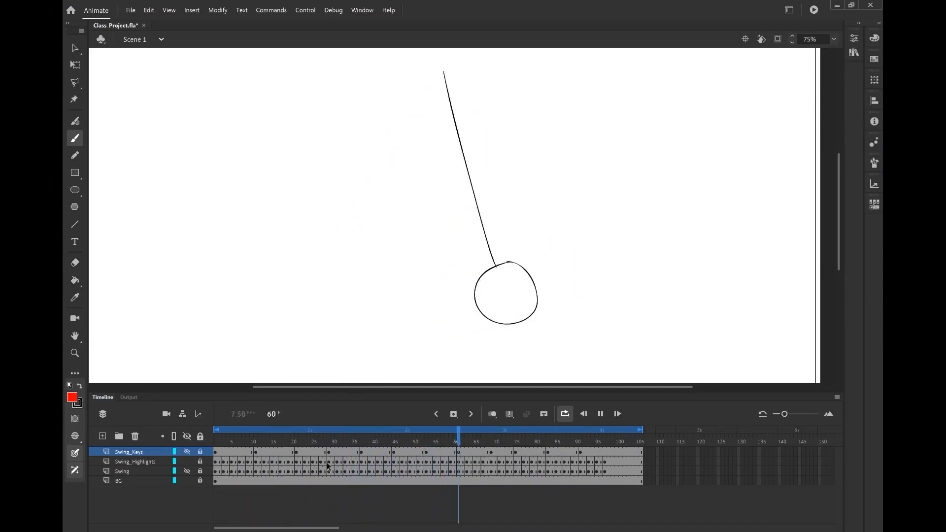
Toggle the Swing_Keys layer's visibility, rewind to frame 1 and play the animation, pausing near frame 71
{"action": "left_click", "coordinate": [186, 451]}
{"action": "left_click", "coordinate": [187, 451]}
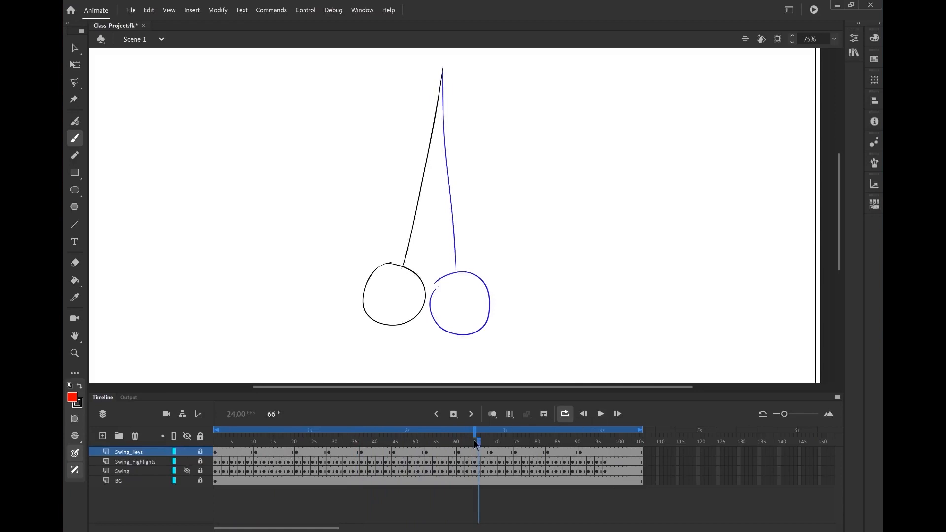
{"action": "left_click_drag", "start_coordinate": [478, 441], "coordinate": [197, 446]}
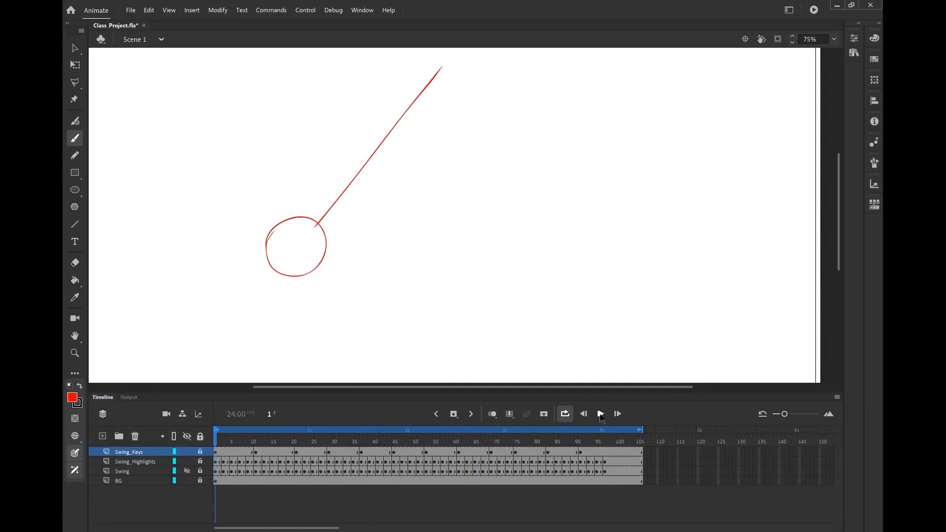
{"action": "left_click", "coordinate": [601, 415]}
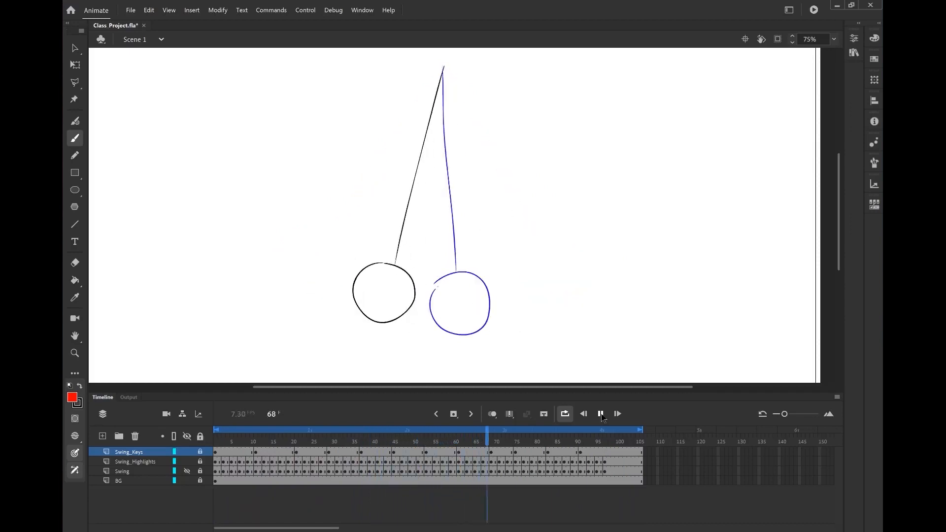
{"action": "left_click", "coordinate": [601, 414]}
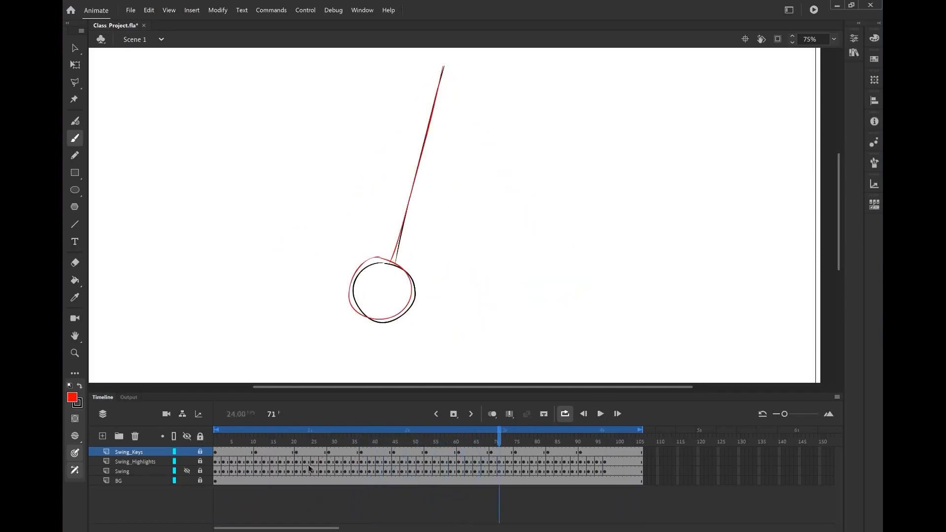
Select the Swing_Highlights layer, turn on onion skinning and move to frame 18 to compare the swing poses
{"action": "left_click", "coordinate": [187, 458]}
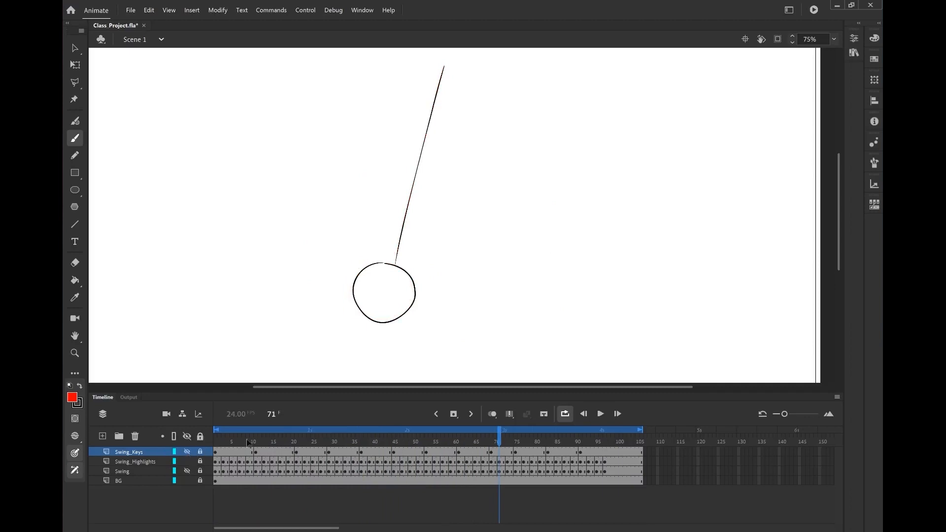
{"action": "left_click", "coordinate": [218, 462]}
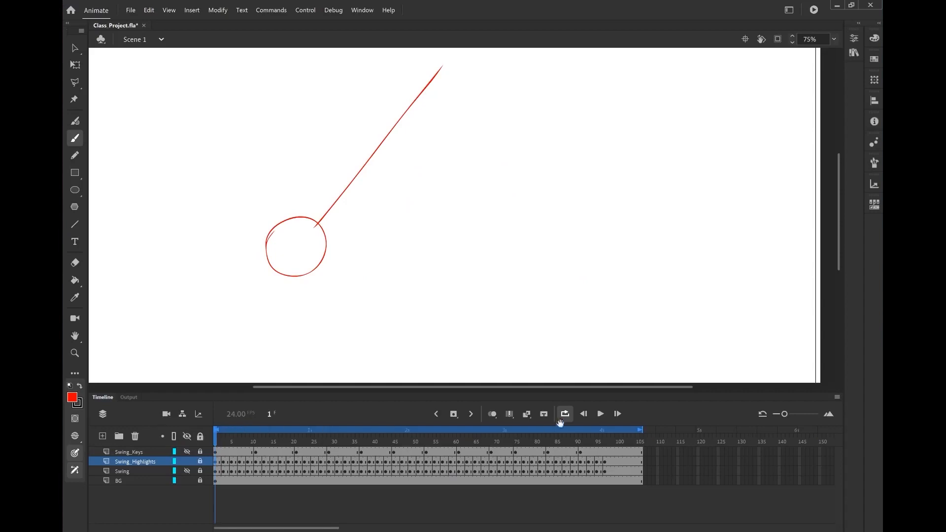
{"action": "left_click", "coordinate": [496, 414]}
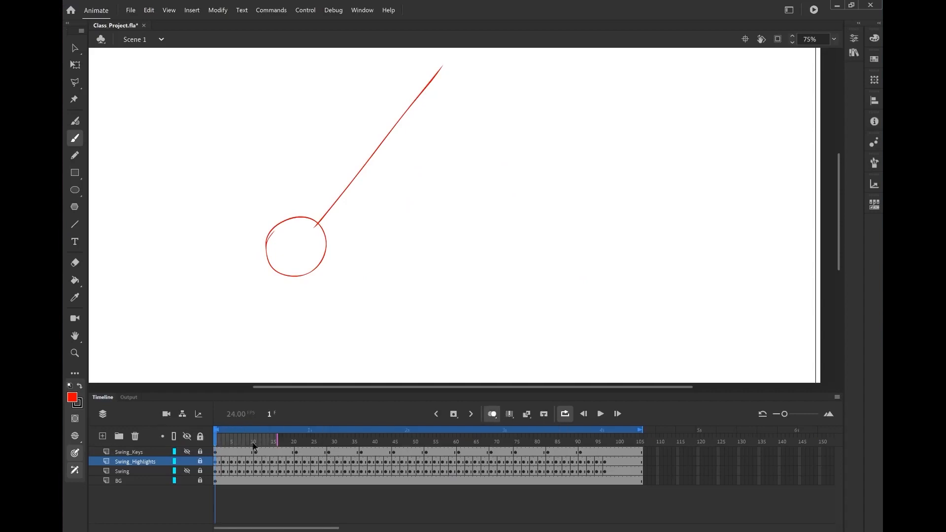
{"action": "left_click_drag", "start_coordinate": [254, 447], "coordinate": [293, 452]}
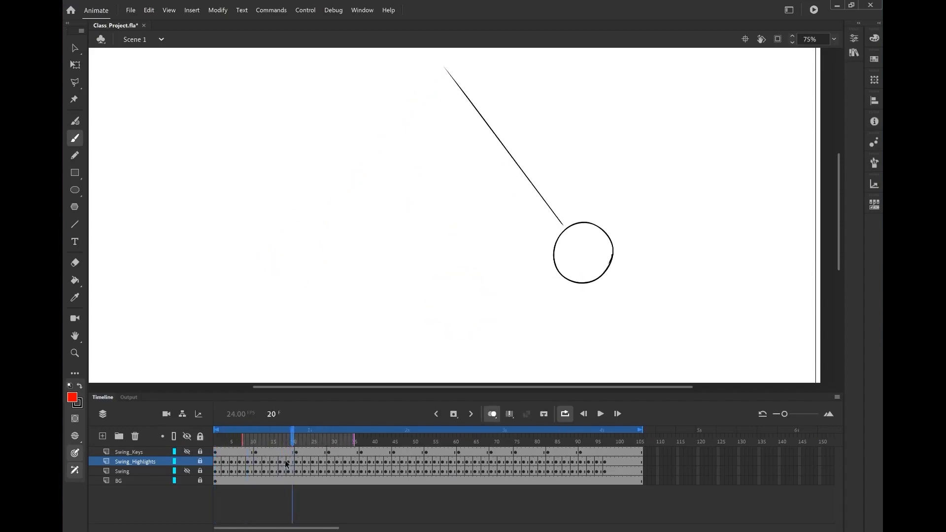
{"action": "left_click", "coordinate": [286, 463]}
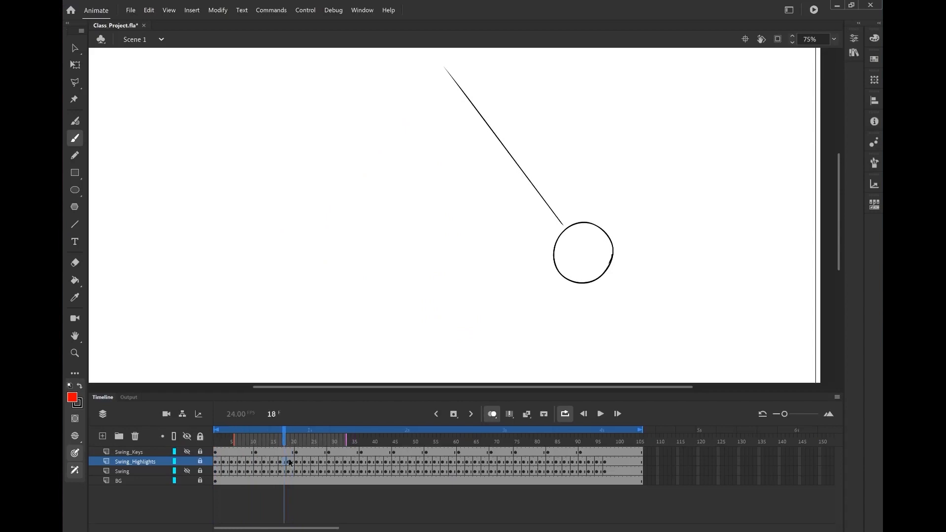
{"action": "left_click", "coordinate": [200, 462]}
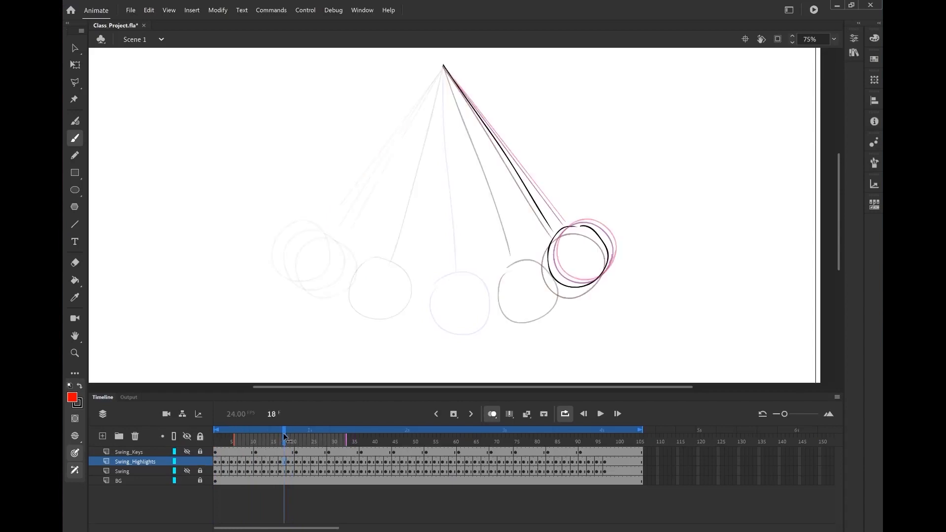
Scrub the playhead across the timeline to compare the onion-skinned swing poses through the end of the animation
{"action": "left_click_drag", "start_coordinate": [284, 437], "coordinate": [306, 445]}
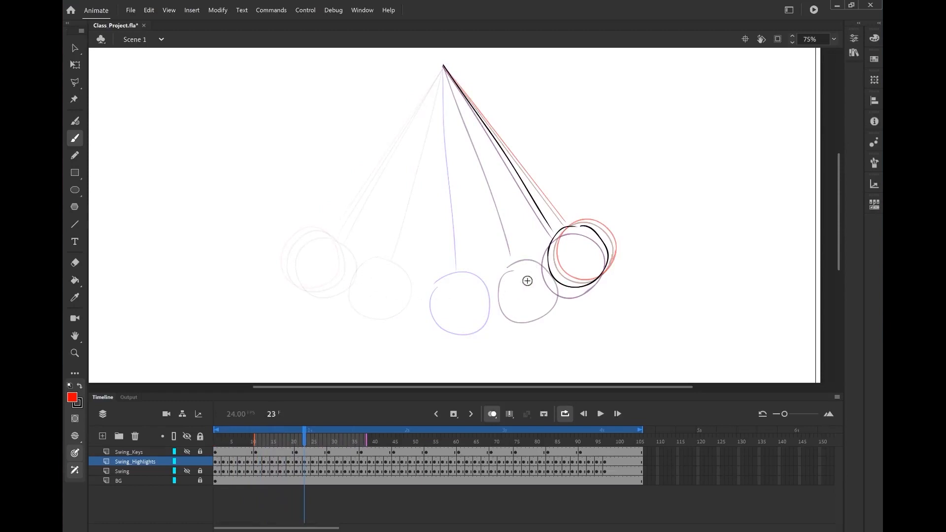
{"action": "mouse_move", "coordinate": [308, 442]}
{"action": "left_mouse_down"}
{"action": "mouse_move", "coordinate": [442, 441]}
{"action": "mouse_move", "coordinate": [396, 442]}
{"action": "mouse_move", "coordinate": [427, 449]}
{"action": "left_mouse_up"}
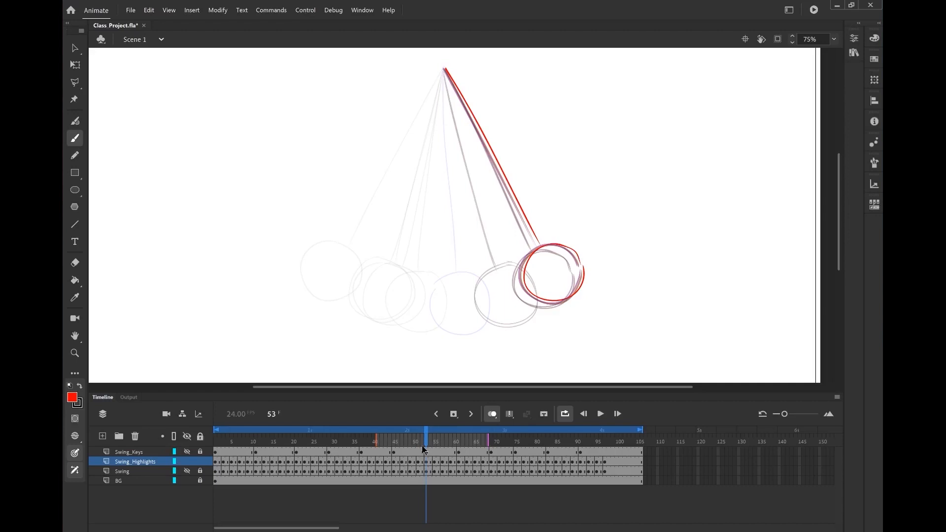
{"action": "left_click_drag", "start_coordinate": [427, 441], "coordinate": [438, 476]}
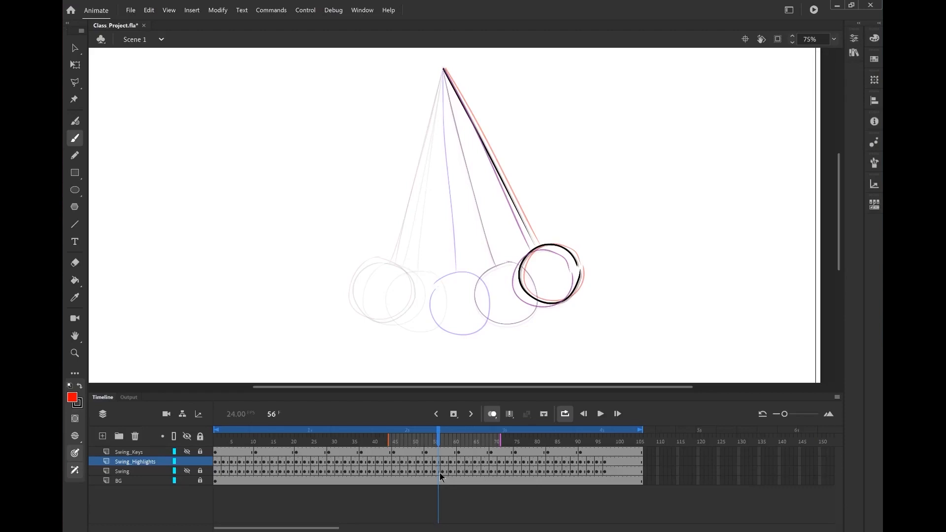
{"action": "left_click_drag", "start_coordinate": [440, 446], "coordinate": [638, 451]}
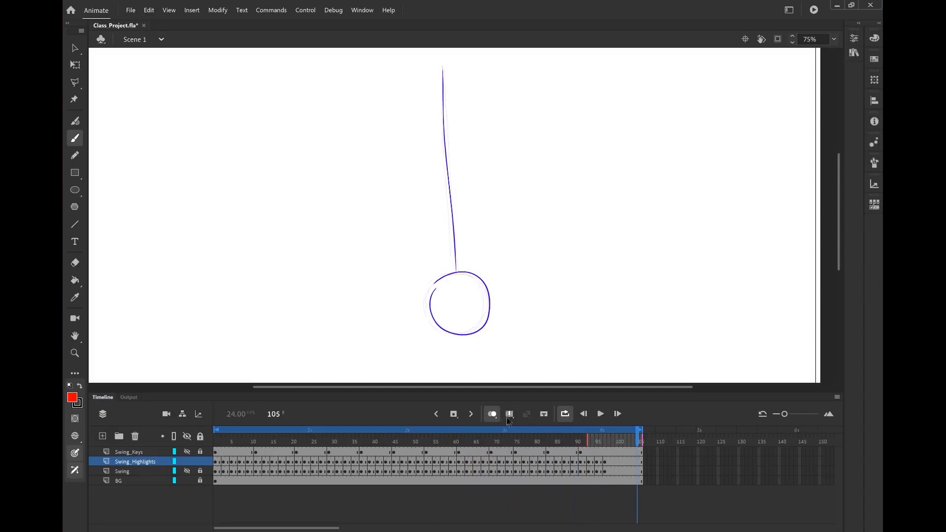
Toggle the Swing layer's visibility, rewind to frame 1 and play the animation, pausing around frame 16
{"action": "left_click", "coordinate": [187, 471]}
{"action": "left_click_drag", "start_coordinate": [233, 444], "coordinate": [202, 444]}
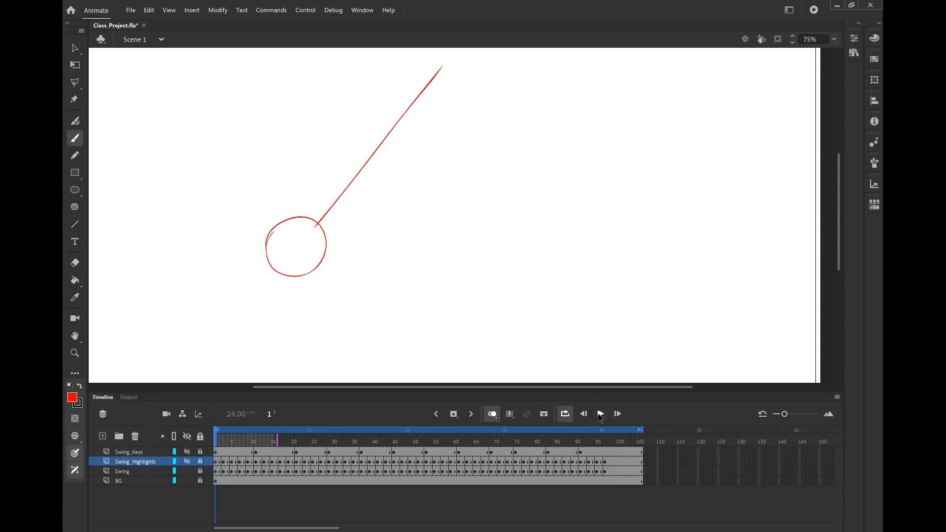
{"action": "left_click", "coordinate": [600, 414]}
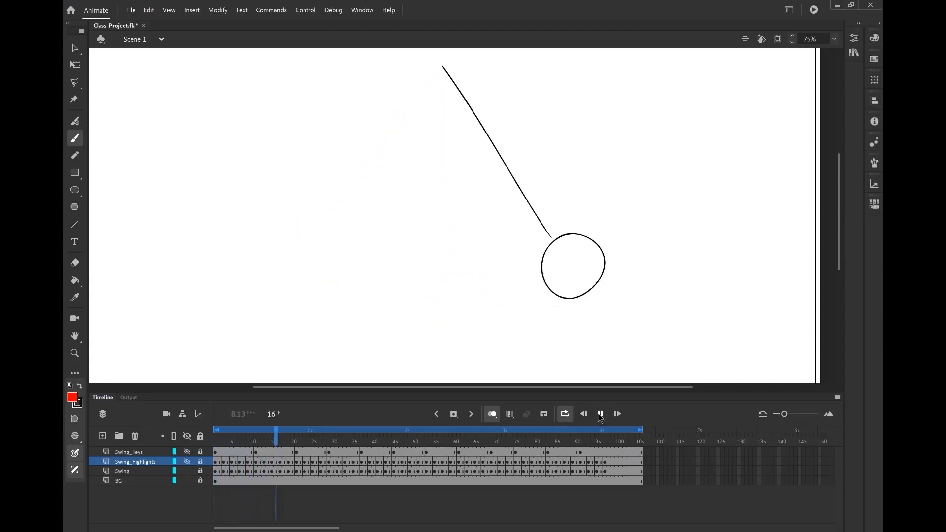
{"action": "left_click", "coordinate": [601, 414]}
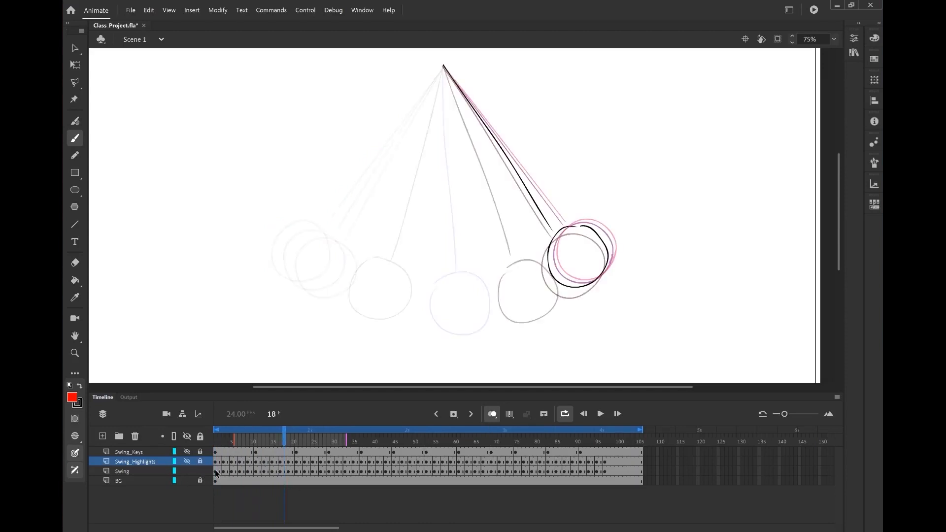
Select the Swing layer, turn off onion skinning and rewind the playhead to frame 1
{"action": "left_click", "coordinate": [215, 471]}
{"action": "left_click", "coordinate": [492, 414]}
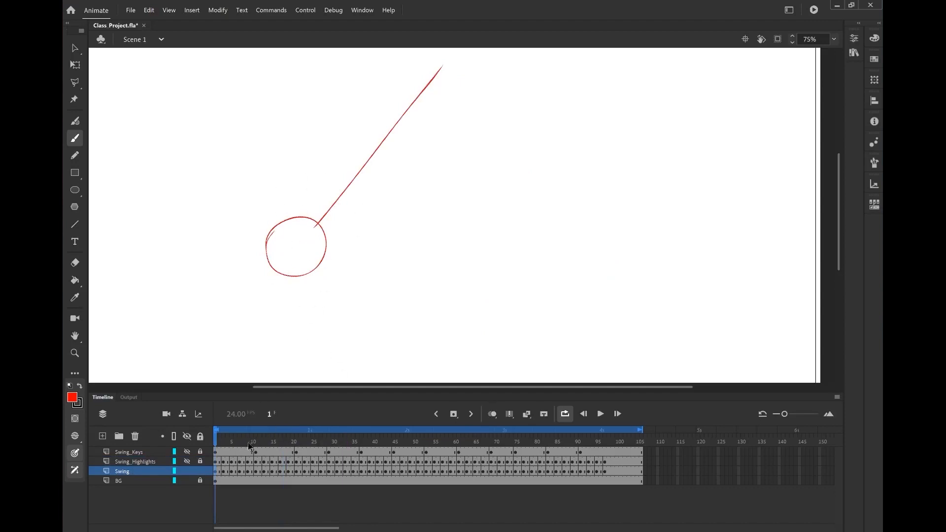
{"action": "left_click", "coordinate": [641, 472], "text": "shift"}
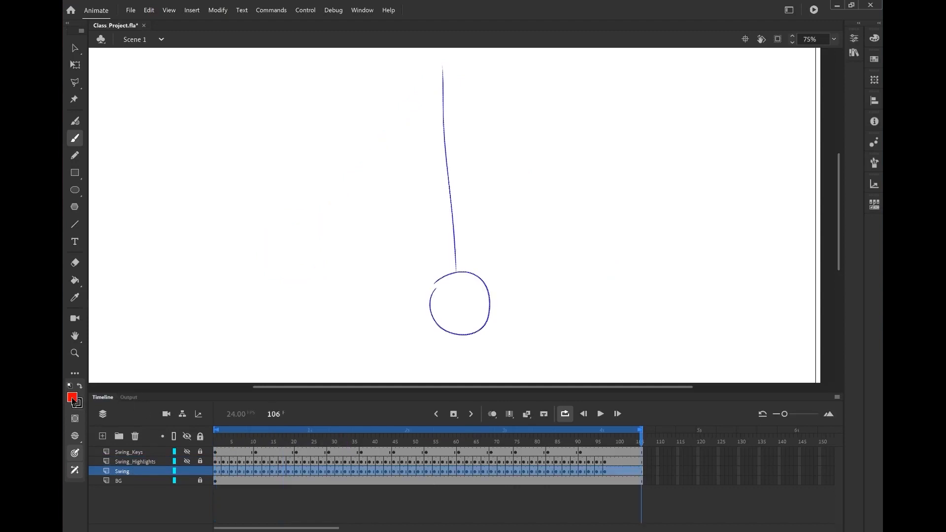
{"action": "left_click", "coordinate": [113, 434]}
{"action": "left_click_drag", "start_coordinate": [249, 441], "coordinate": [193, 437]}
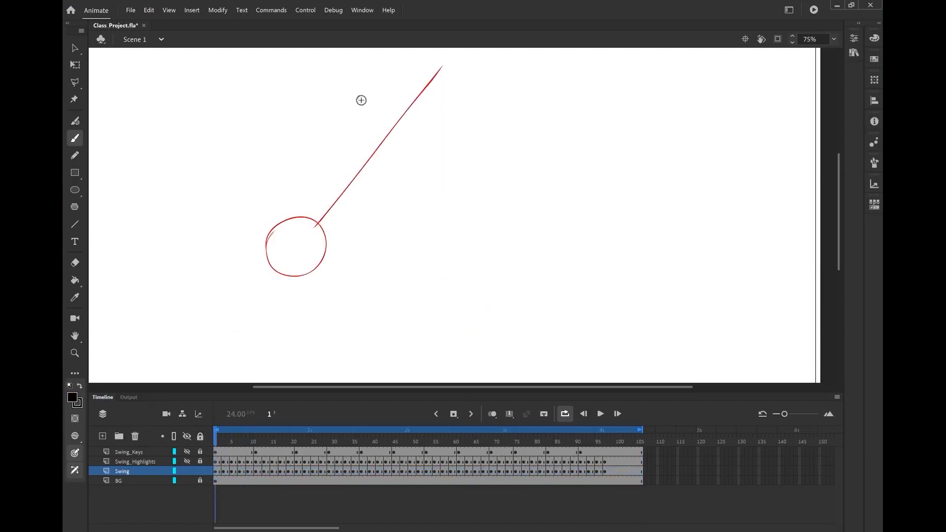
With the Free Transform tool, select the pendulum drawing on several Swing frames to inspect each pose
{"action": "left_click", "coordinate": [74, 65]}
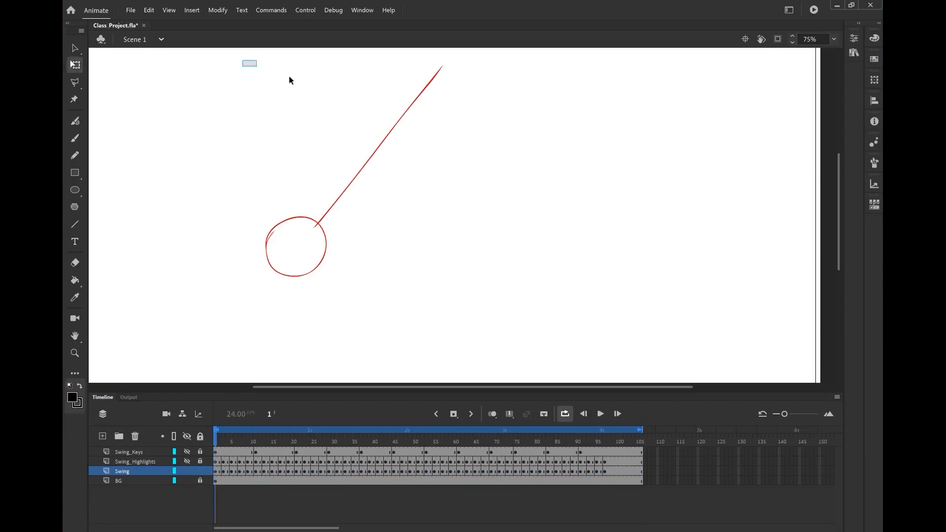
{"action": "mouse_move", "coordinate": [288, 80]}
{"action": "left_mouse_down"}
{"action": "mouse_move", "coordinate": [536, 365]}
{"action": "mouse_move", "coordinate": [513, 320]}
{"action": "left_mouse_up"}
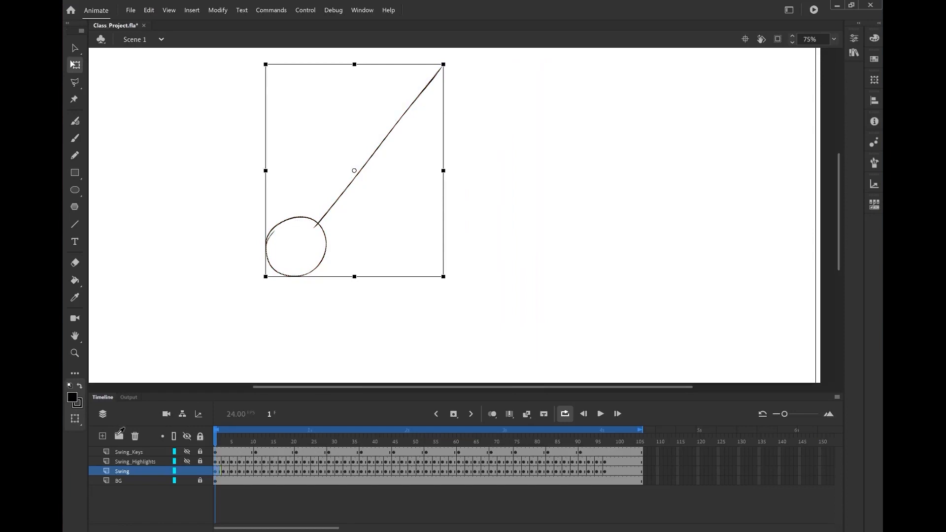
{"action": "left_click", "coordinate": [188, 323]}
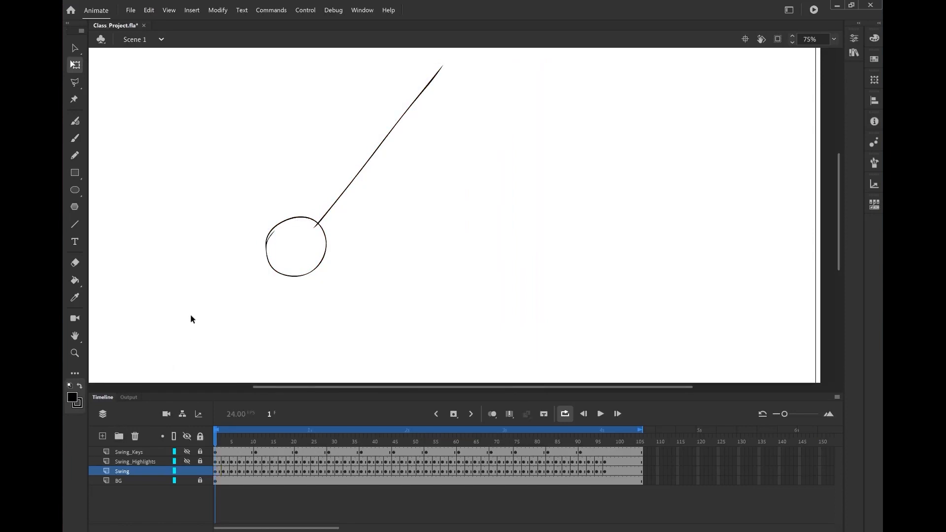
{"action": "left_click", "coordinate": [223, 443]}
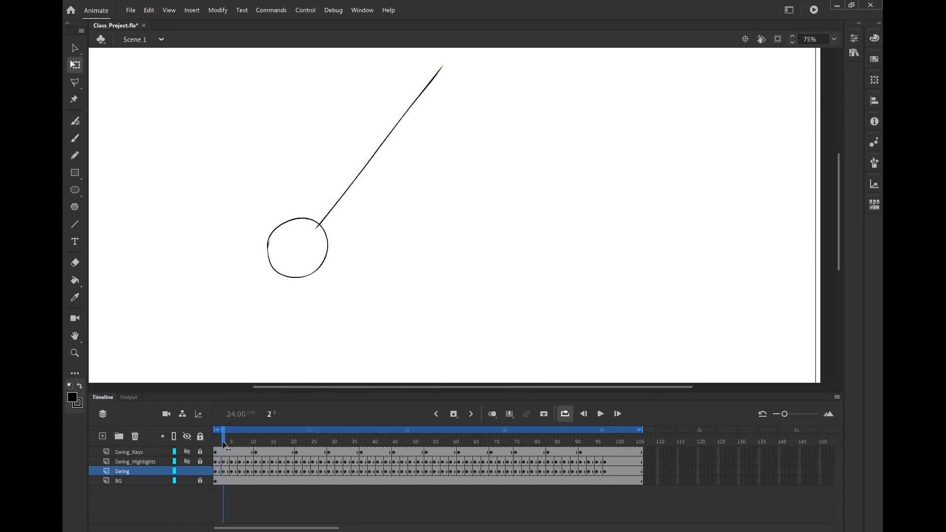
{"action": "left_click_drag", "start_coordinate": [224, 445], "coordinate": [262, 439]}
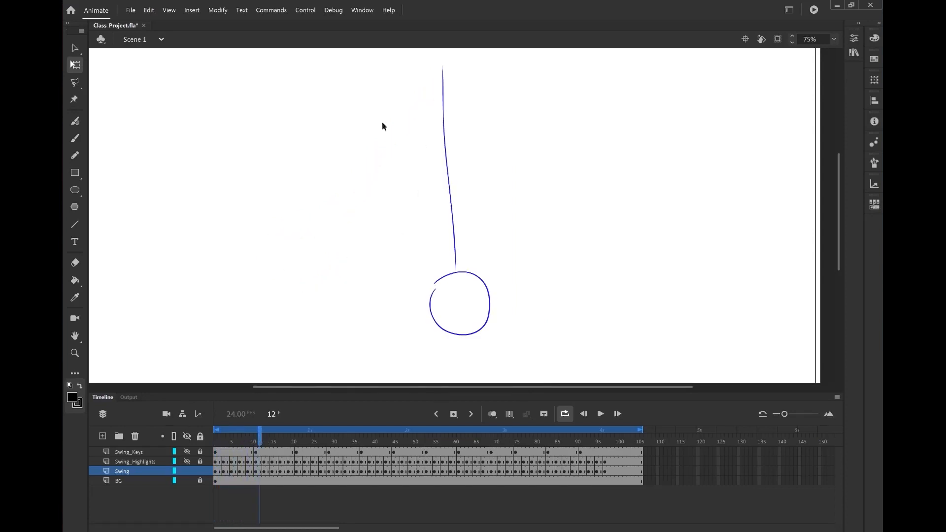
{"action": "mouse_move", "coordinate": [369, 57]}
{"action": "left_mouse_down"}
{"action": "mouse_move", "coordinate": [469, 109]}
{"action": "mouse_move", "coordinate": [572, 369]}
{"action": "left_mouse_up"}
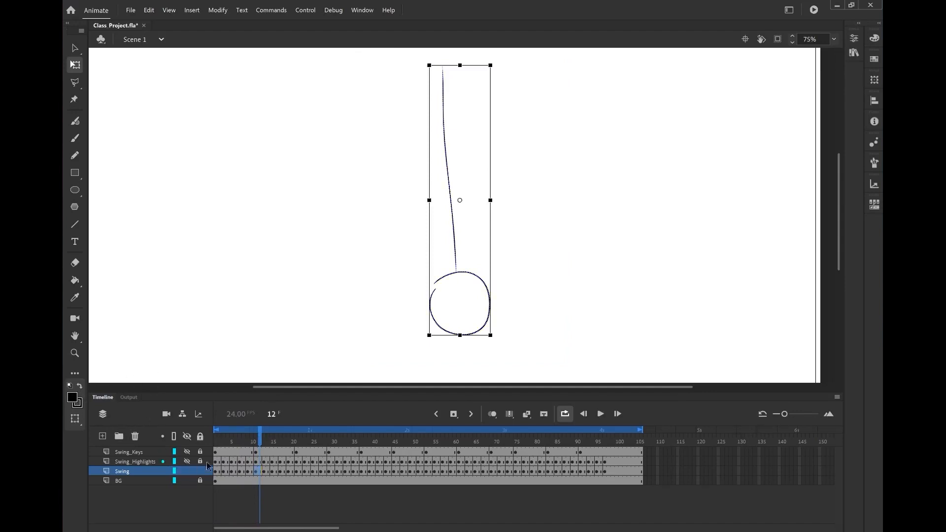
{"action": "left_click_drag", "start_coordinate": [259, 443], "coordinate": [298, 449]}
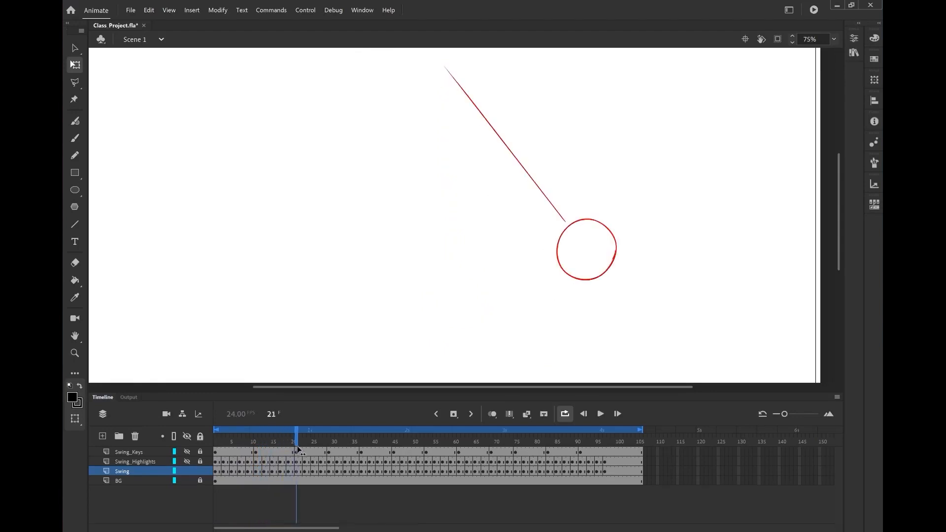
{"action": "left_click_drag", "start_coordinate": [403, 57], "coordinate": [671, 317]}
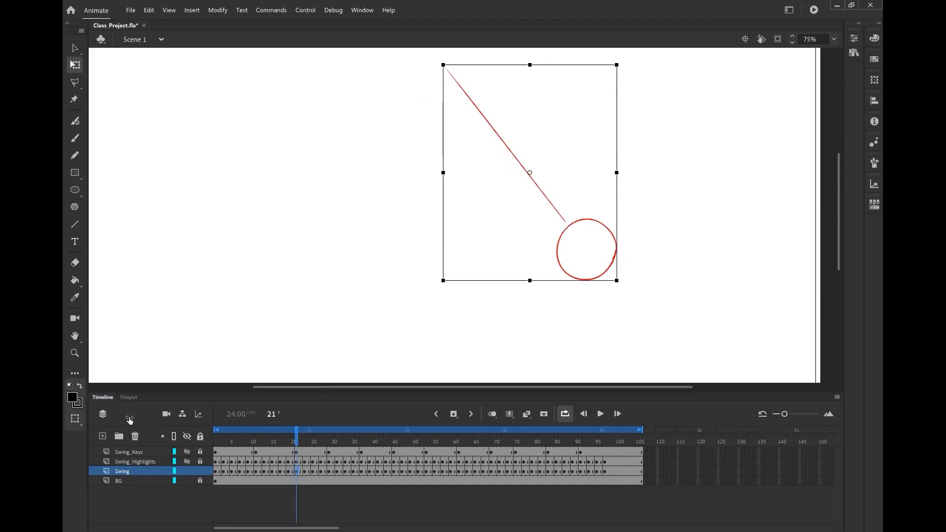
{"action": "left_click", "coordinate": [325, 311]}
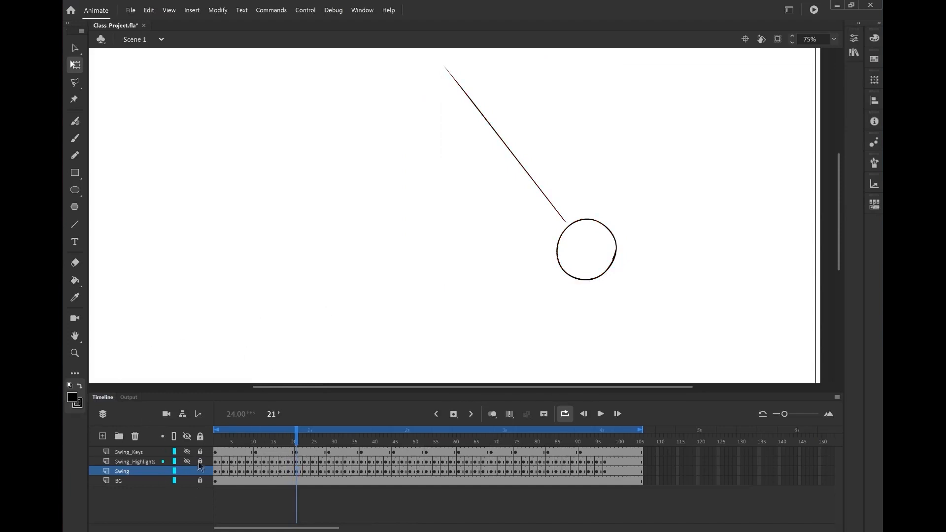
{"action": "left_click_drag", "start_coordinate": [302, 440], "coordinate": [333, 442]}
{"action": "left_click_drag", "start_coordinate": [395, 60], "coordinate": [559, 359]}
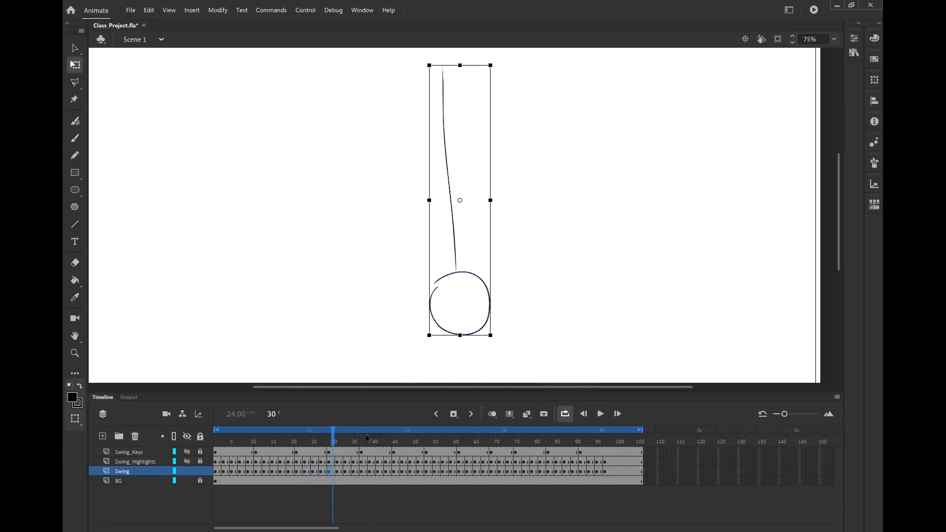
{"action": "mouse_move", "coordinate": [353, 443]}
{"action": "left_mouse_down"}
{"action": "mouse_move", "coordinate": [373, 445]}
{"action": "mouse_move", "coordinate": [363, 446]}
{"action": "left_mouse_up"}
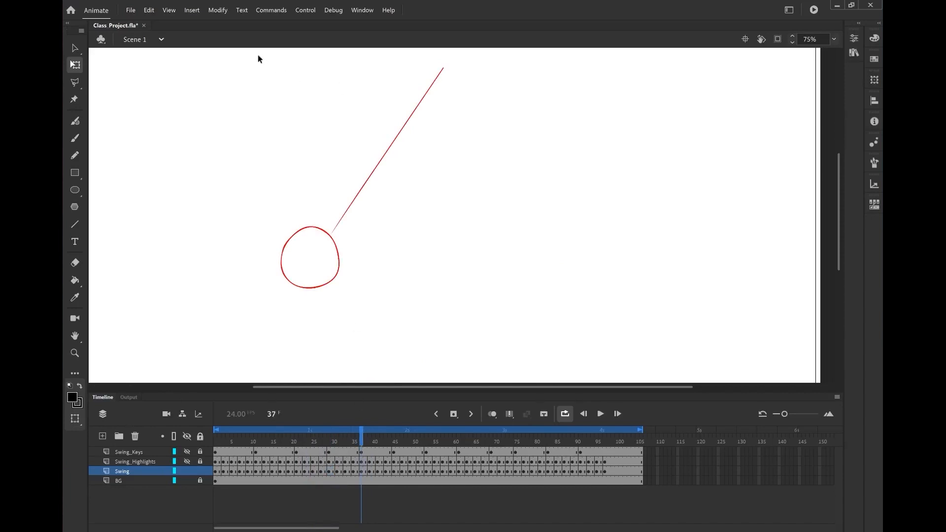
Play the animation from frame 1 and stop it around frame 11
{"action": "left_click", "coordinate": [601, 414]}
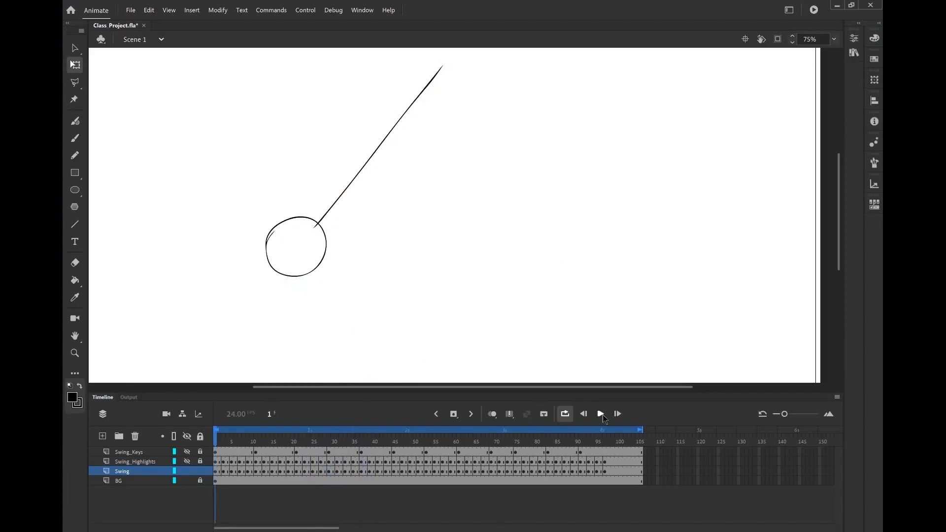
{"action": "left_click", "coordinate": [600, 414]}
{"action": "left_click", "coordinate": [601, 415]}
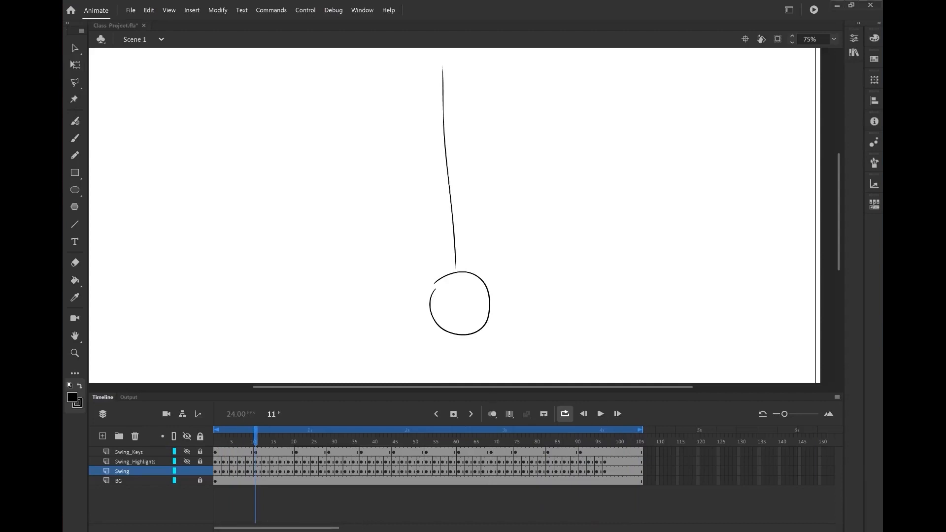
Test the movie in the player window and close it
{"action": "key", "text": "ctrl+Return"}
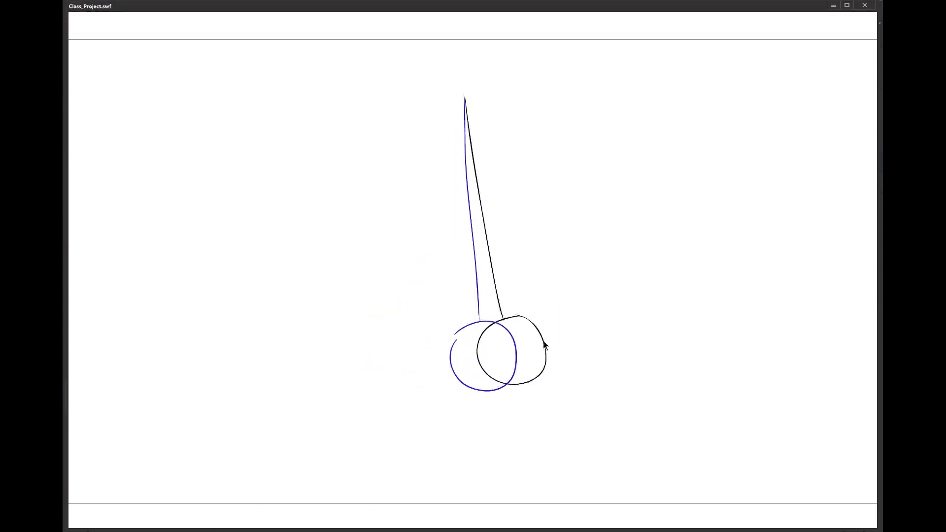
{"action": "left_click", "coordinate": [865, 6]}
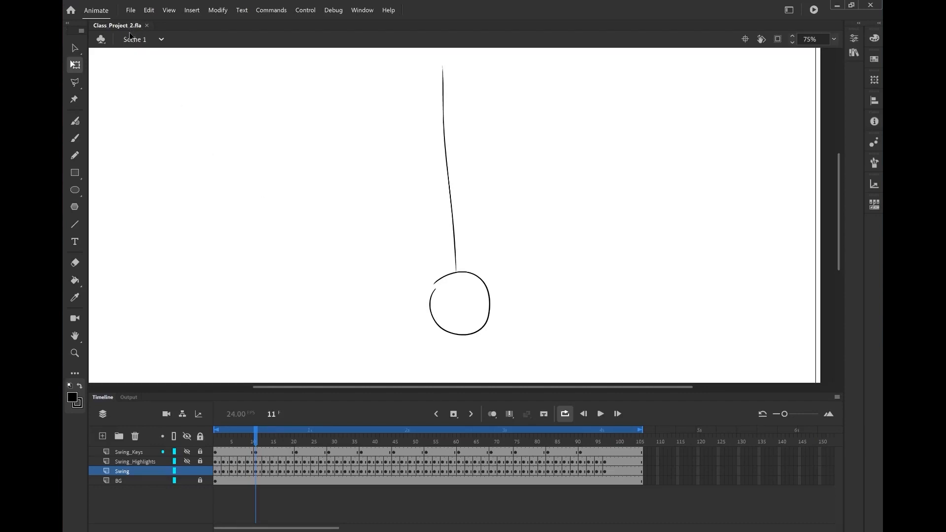
Clear and delete the Swing_Keys layer, then delete the Swing_Highlights layer
{"action": "left_click", "coordinate": [137, 454]}
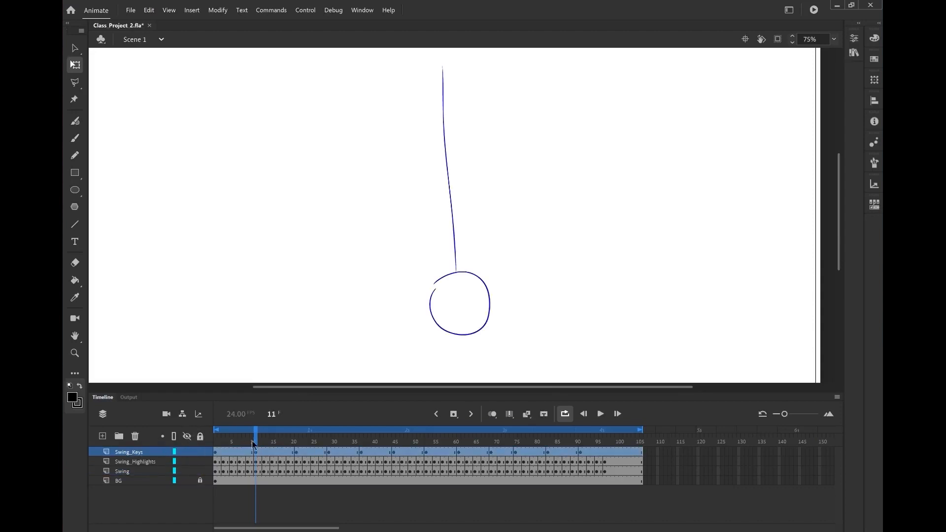
{"action": "left_click_drag", "start_coordinate": [241, 446], "coordinate": [231, 446]}
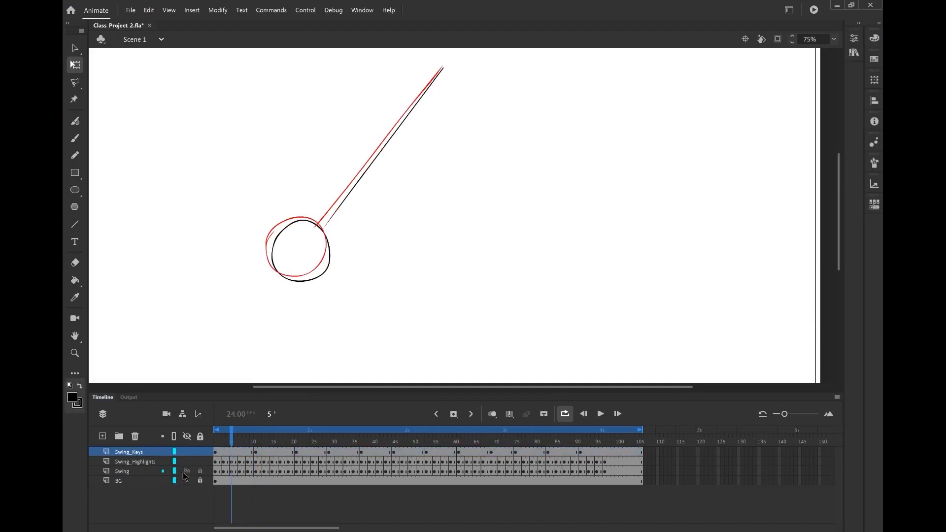
{"action": "left_click", "coordinate": [134, 453]}
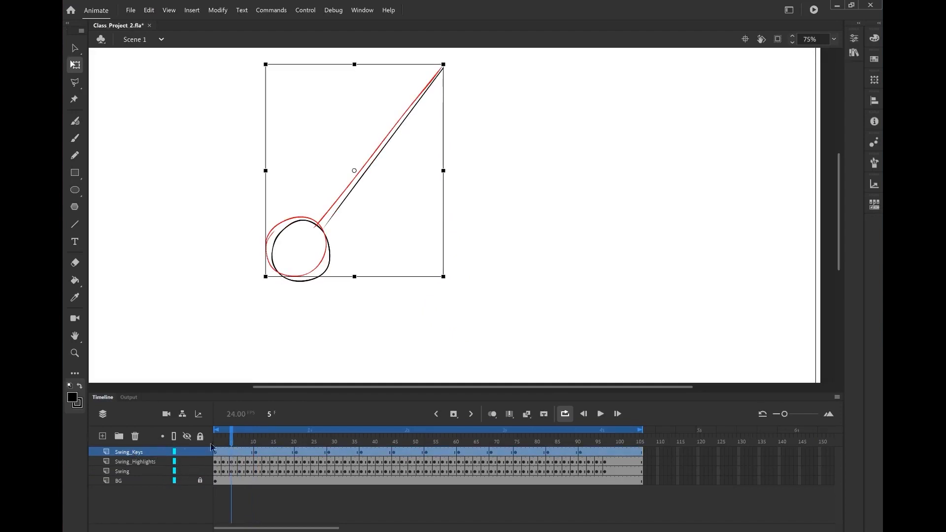
{"action": "key", "text": "Delete"}
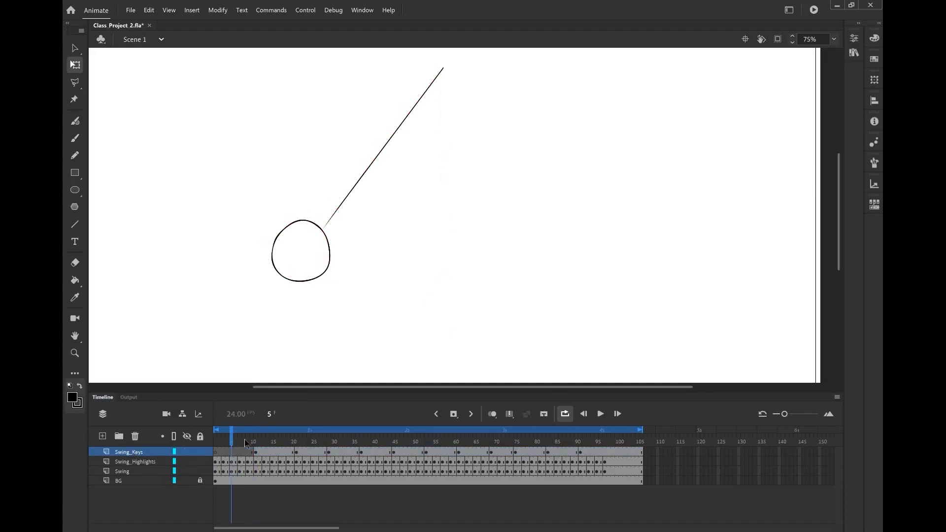
{"action": "left_click", "coordinate": [136, 437]}
{"action": "left_click", "coordinate": [141, 456]}
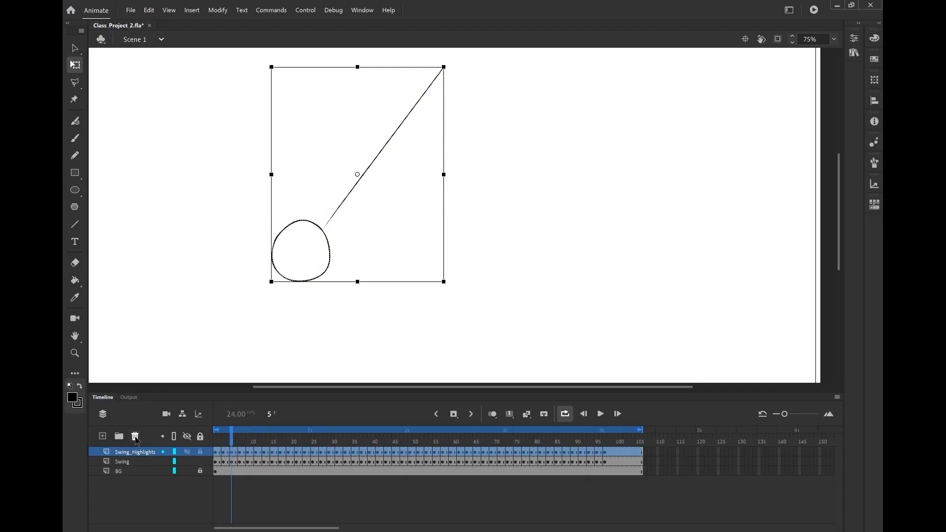
{"action": "left_click", "coordinate": [136, 436]}
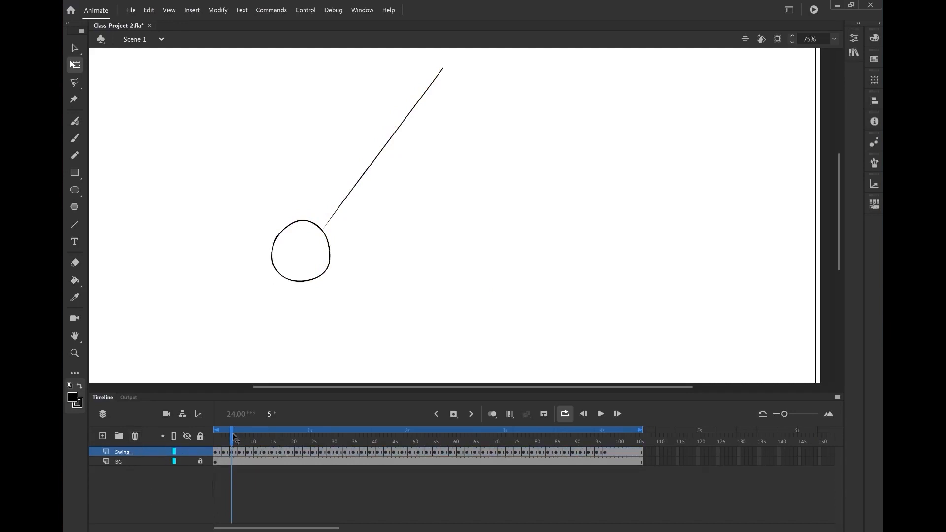
Rewind to frame 1 and test the movie
{"action": "left_click_drag", "start_coordinate": [220, 445], "coordinate": [216, 447]}
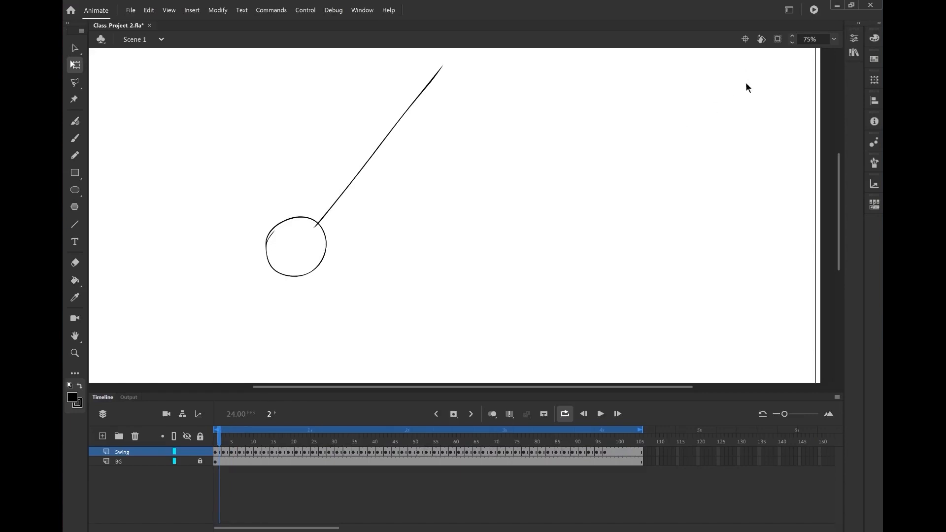
{"action": "key", "text": "ctrl+Return"}
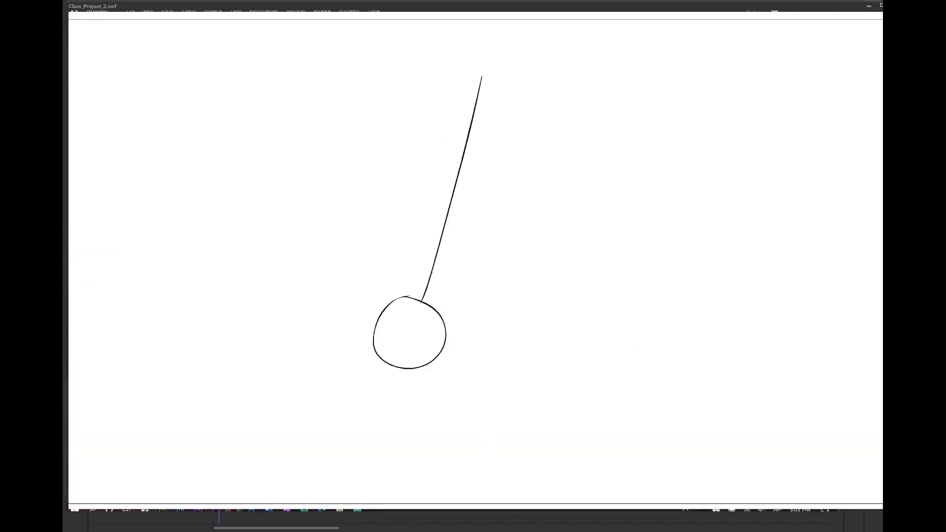